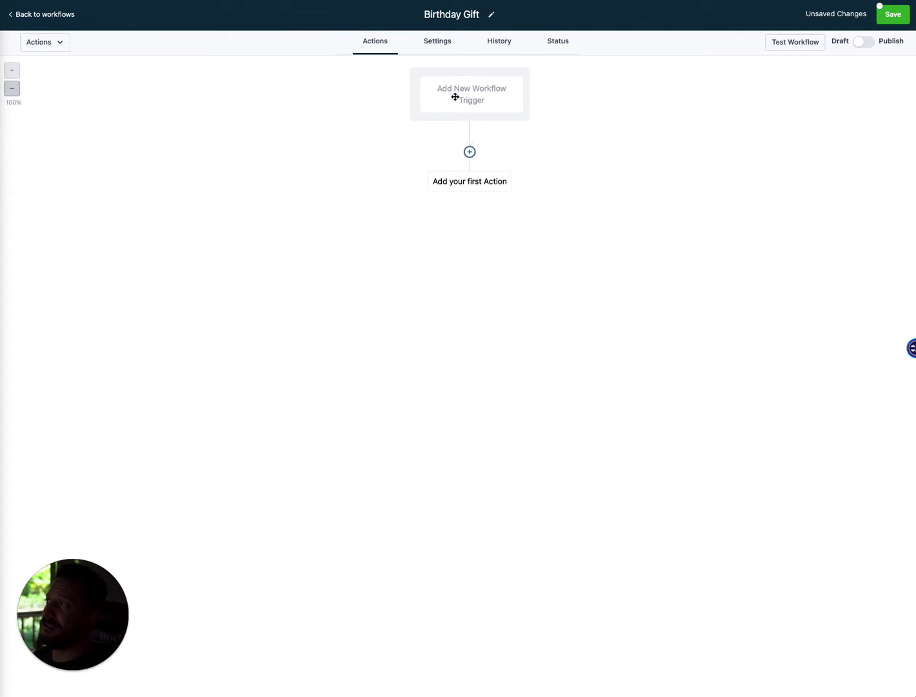
Add a new CRM workflow trigger and set it to Birthday reminder.
click(437, 103)
click(450, 101)
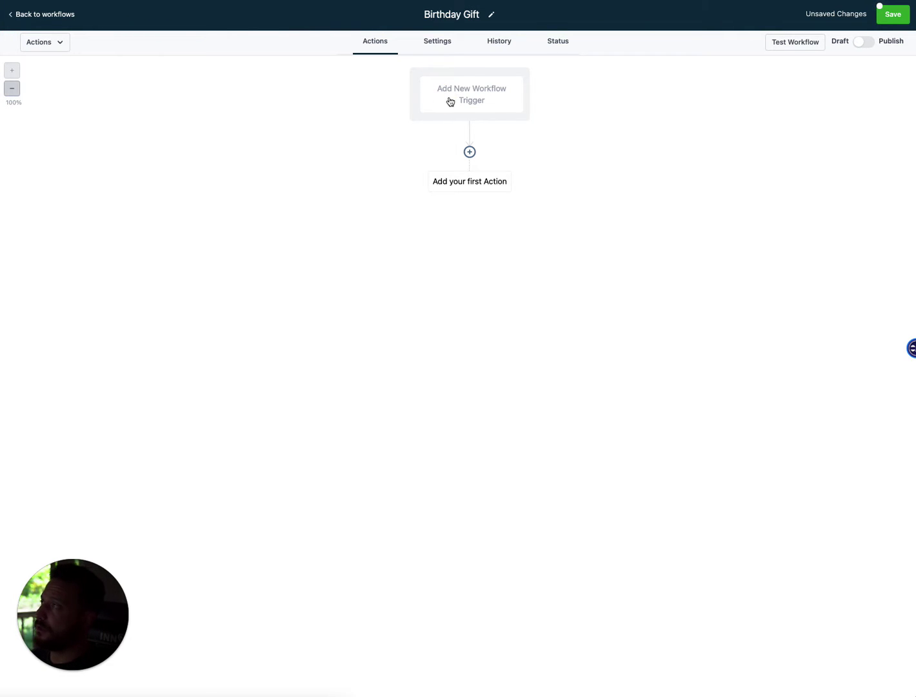
click(633, 183)
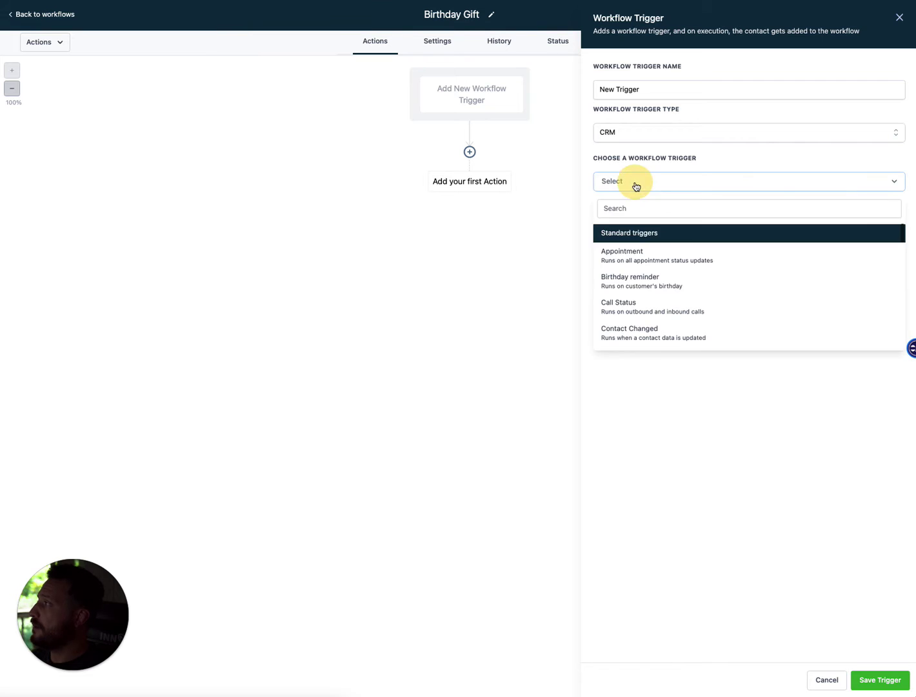
scroll(625, 280, down, 5)
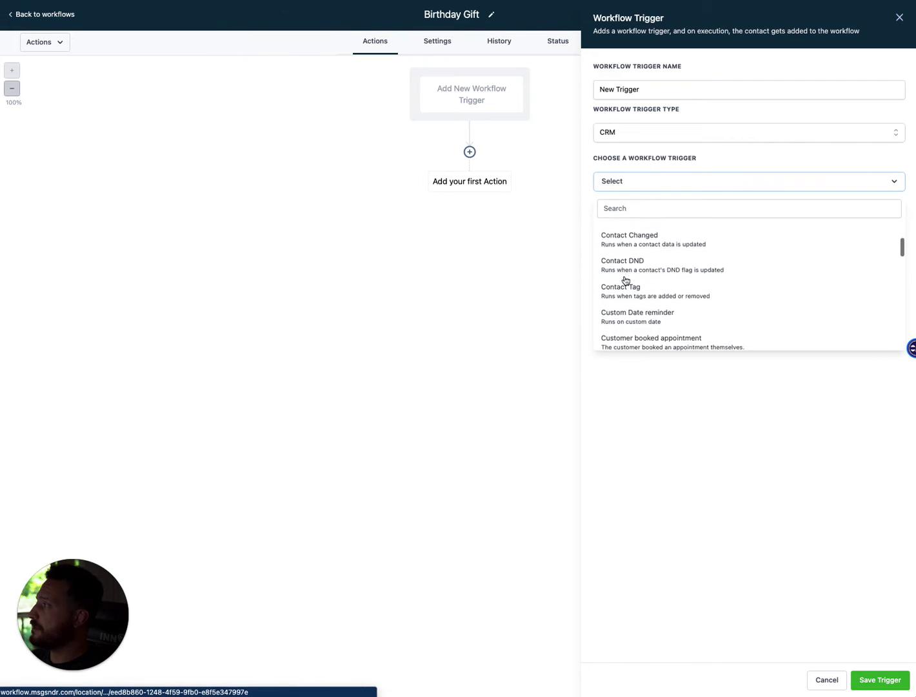
scroll(625, 280, up, 4)
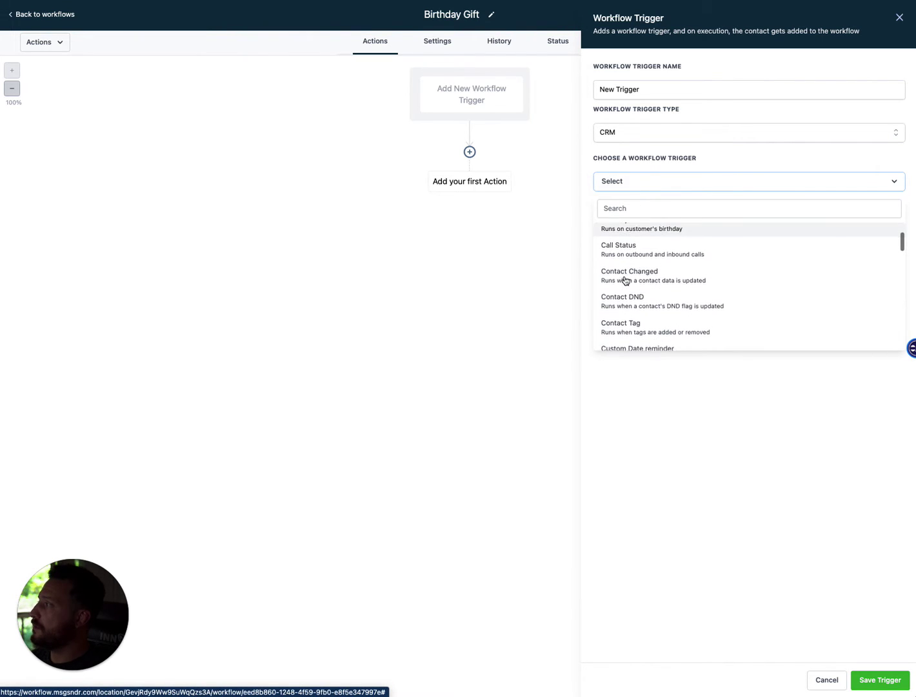
scroll(625, 280, down, 1)
scroll(625, 280, down, 8)
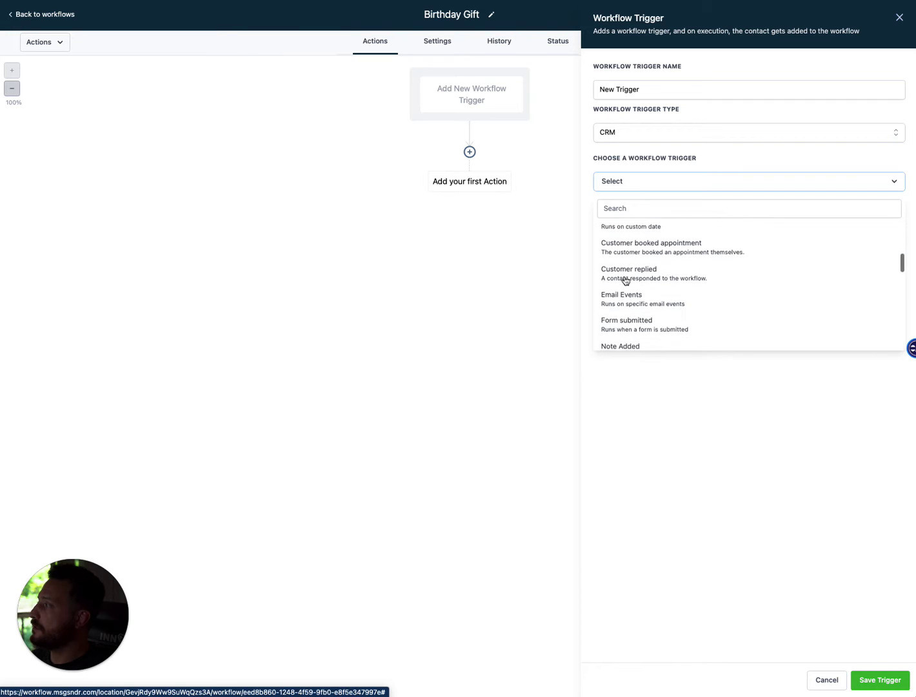
scroll(626, 280, down, 5)
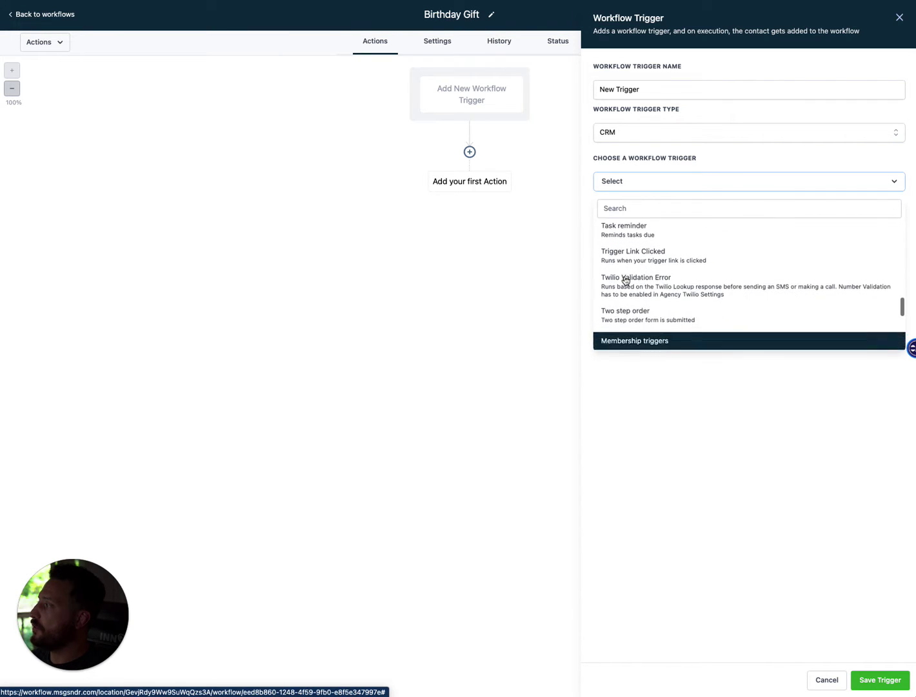
scroll(625, 280, up, 4)
scroll(626, 280, up, 5)
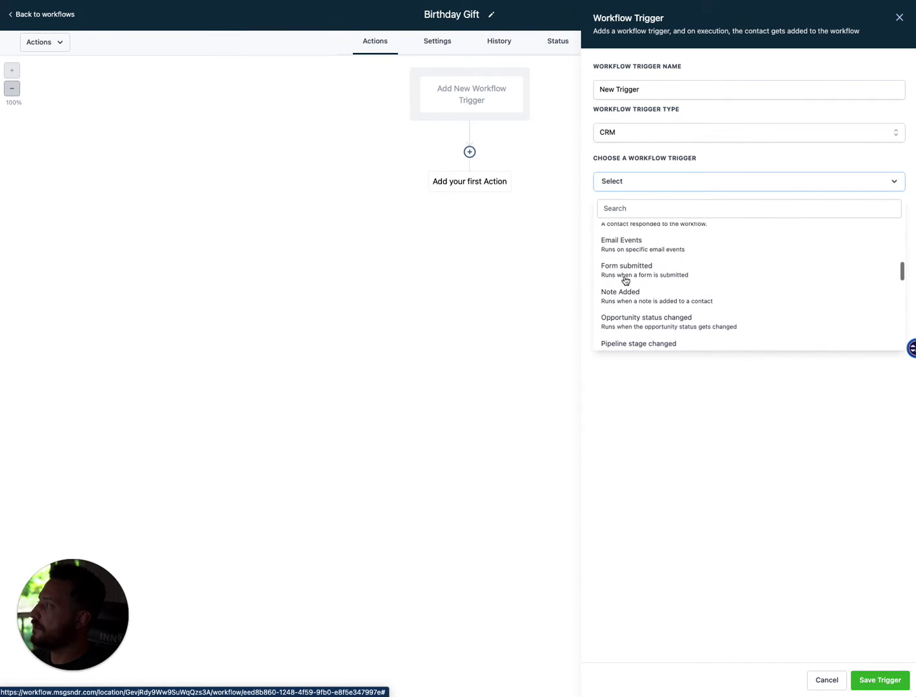
scroll(625, 280, up, 4)
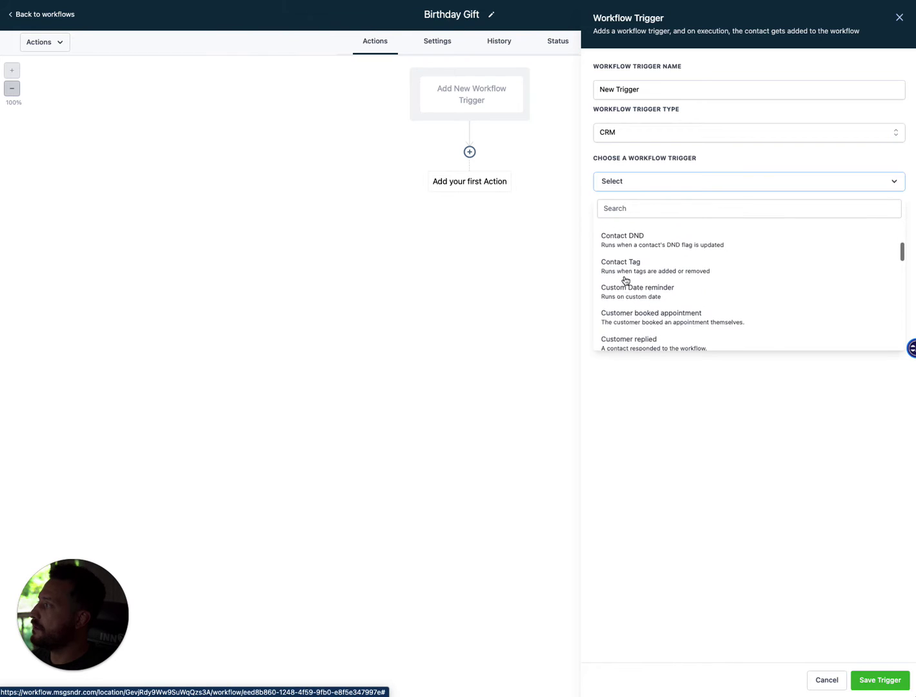
scroll(625, 280, up, 3)
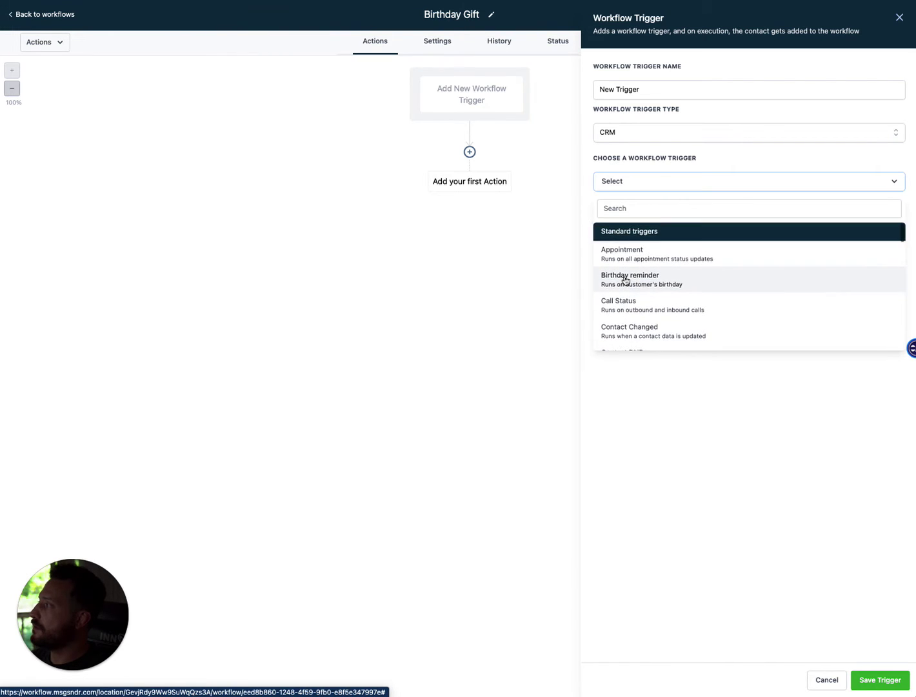
click(624, 280)
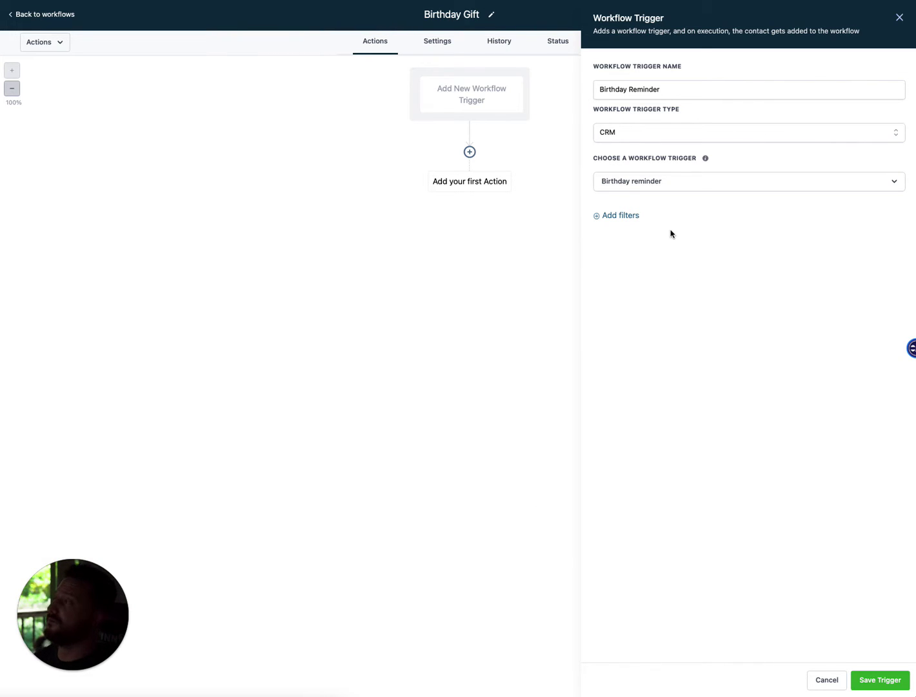
click(632, 216)
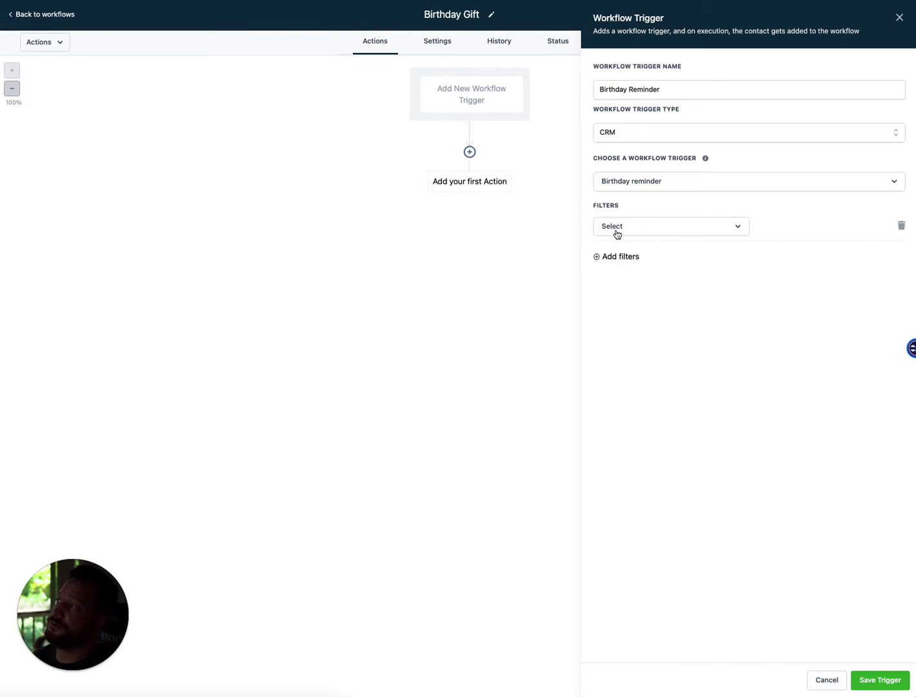
click(616, 232)
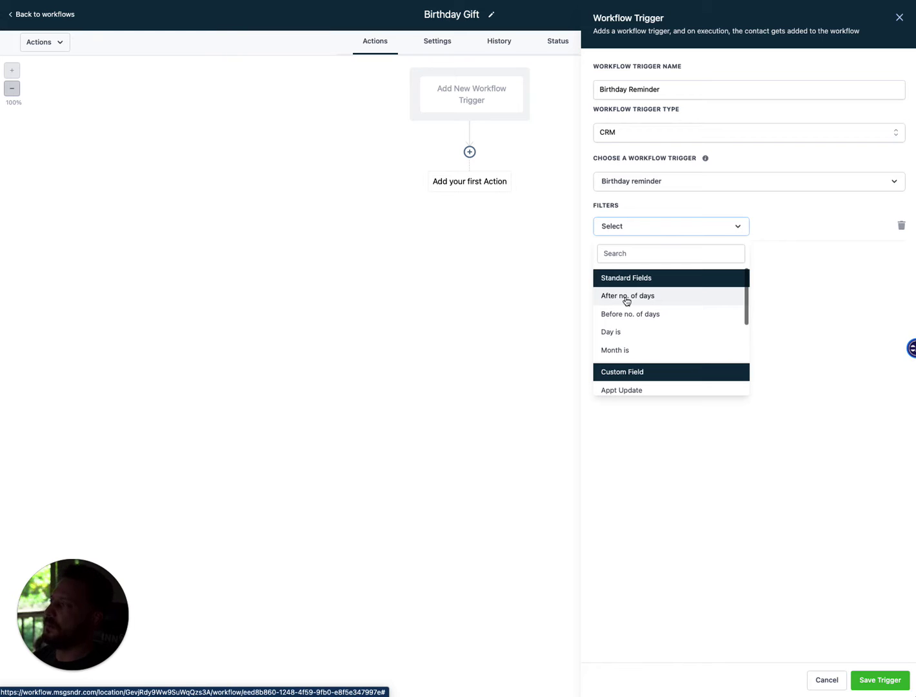
click(818, 308)
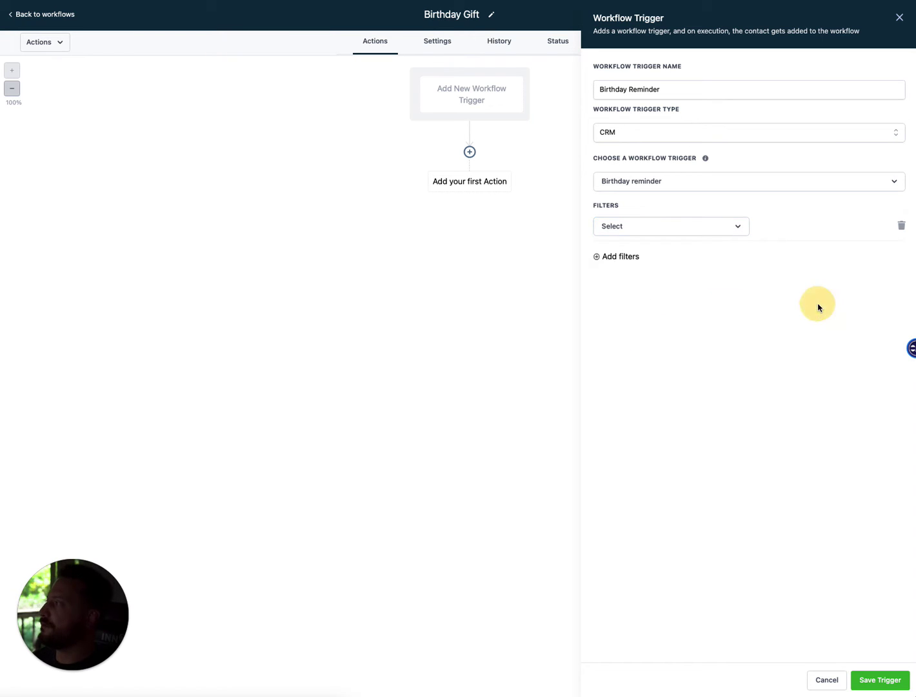
click(876, 683)
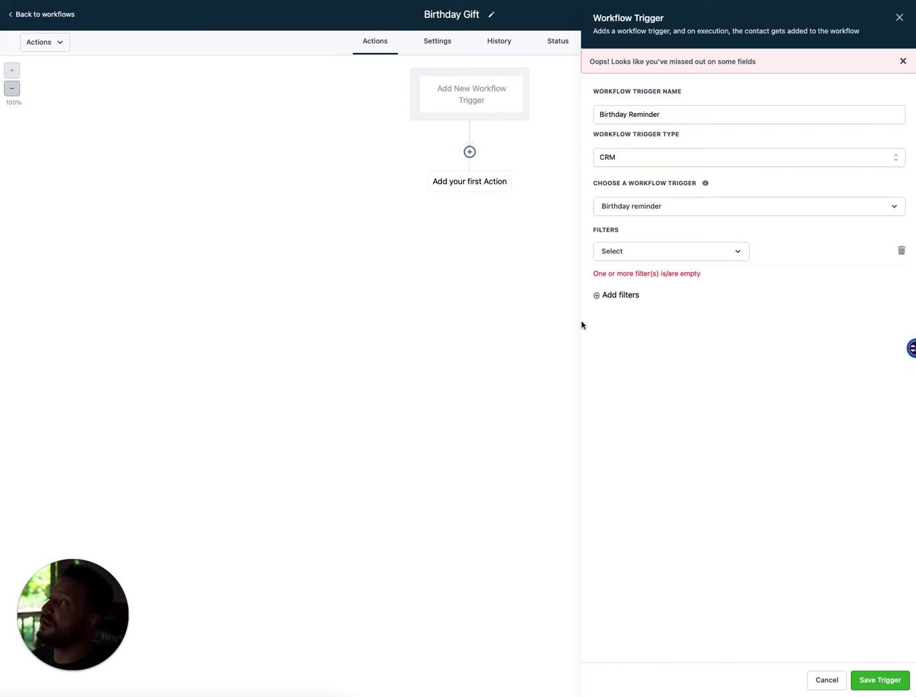
click(902, 253)
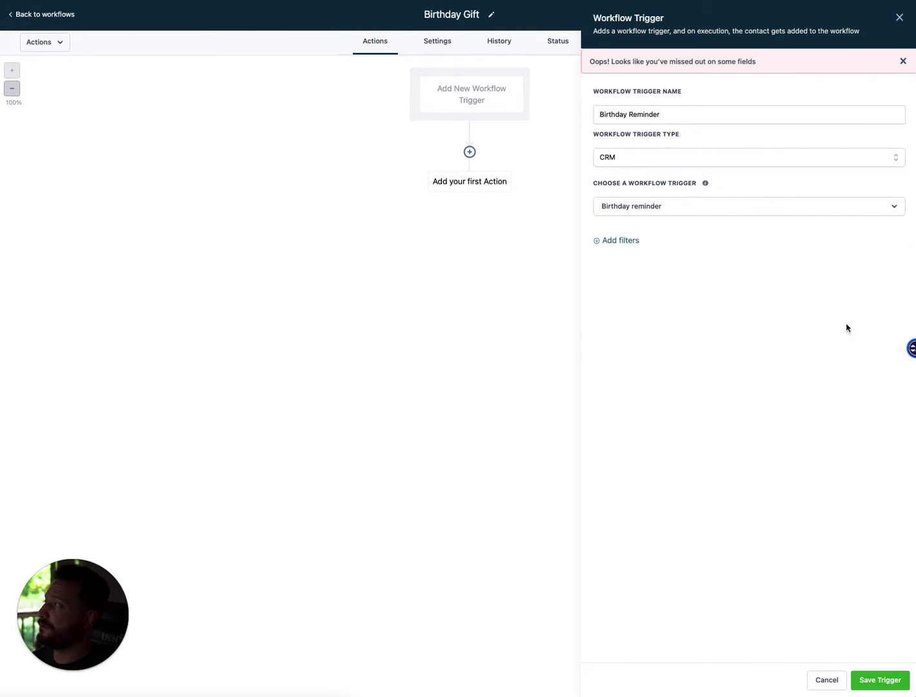
Save the birthday trigger without filters and add a Send SMS action as the workflow's first step.
click(873, 679)
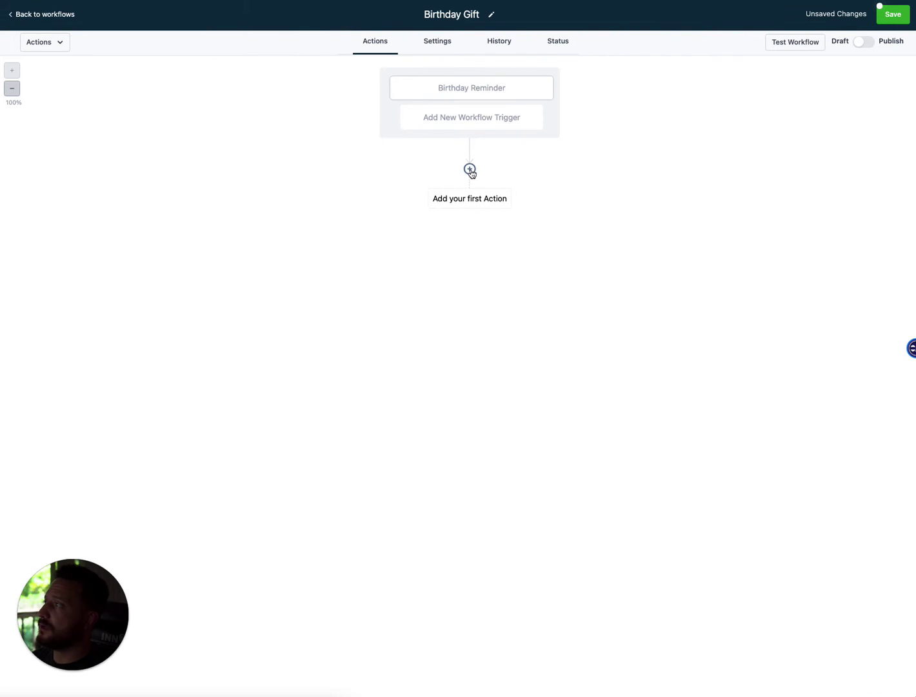
click(470, 171)
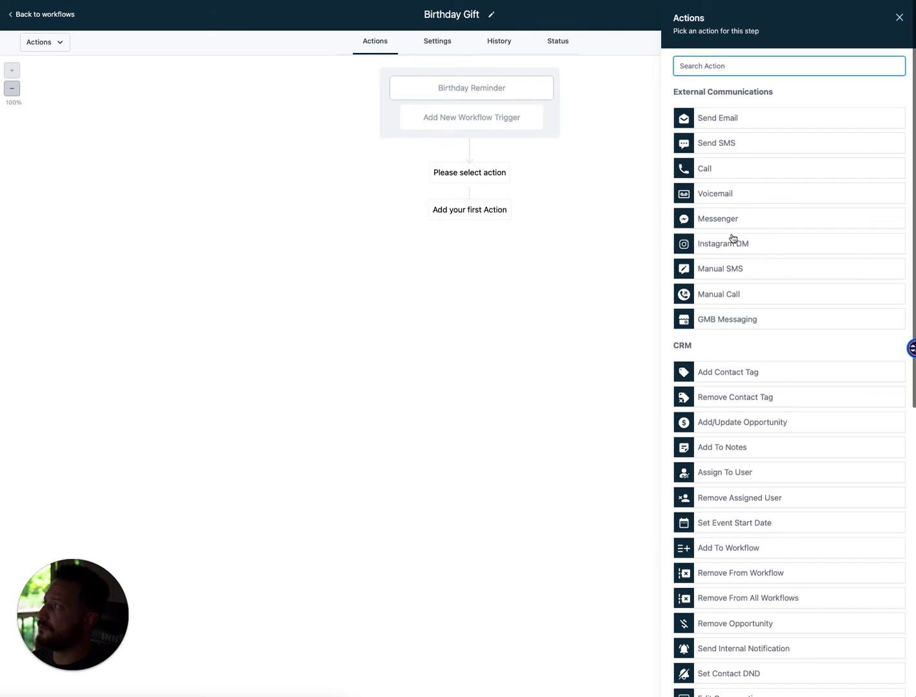
click(728, 148)
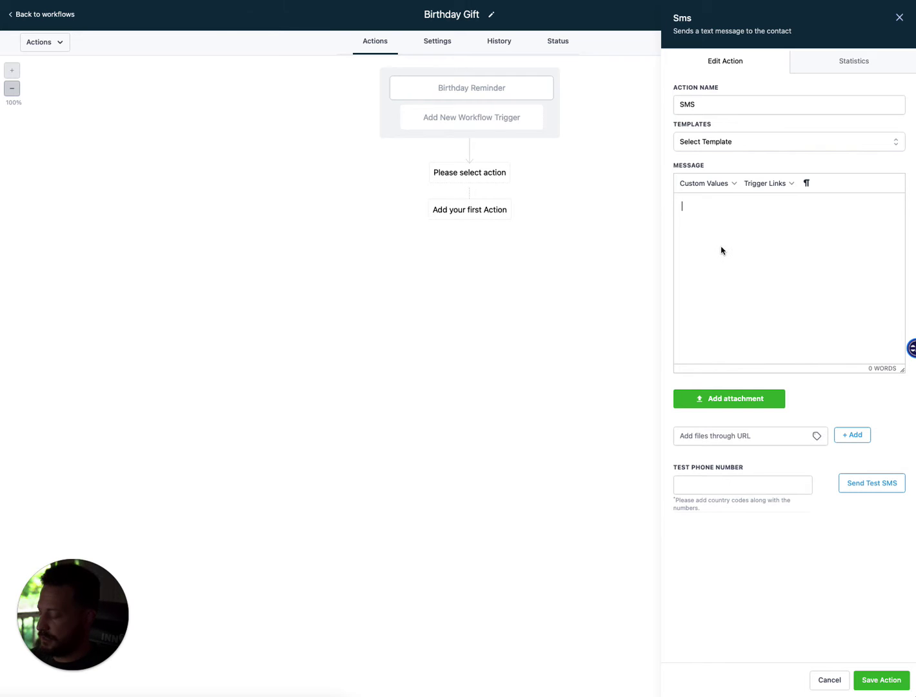
Start the SMS message with "Hey {{contact.first_name}}, from your friends at {{location.name}}", inserting the contact's first name and the account name as custom values.
text(H)
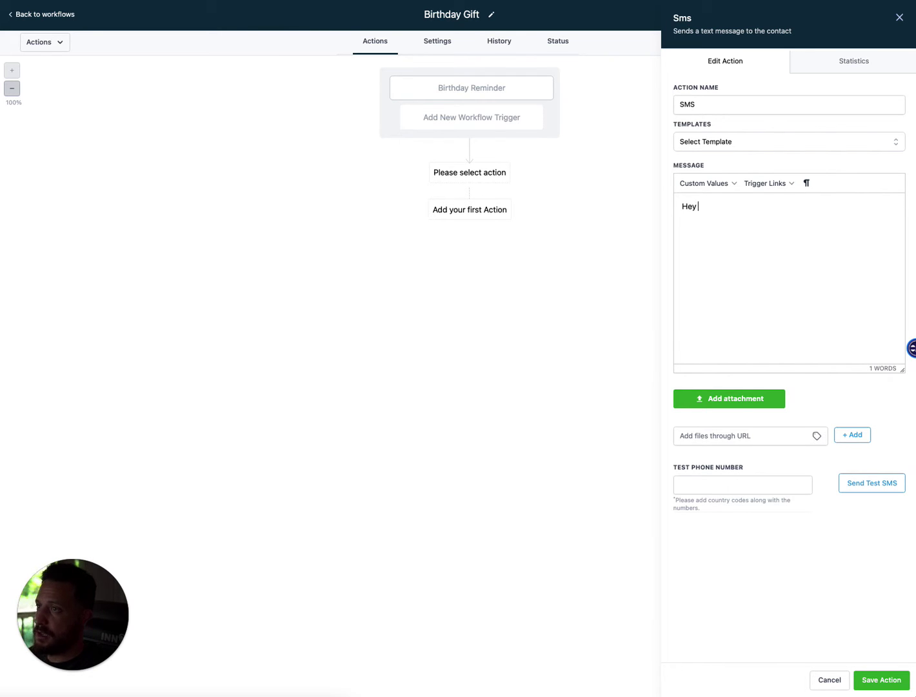
text(ey)
click(708, 183)
mouse_move(699, 210)
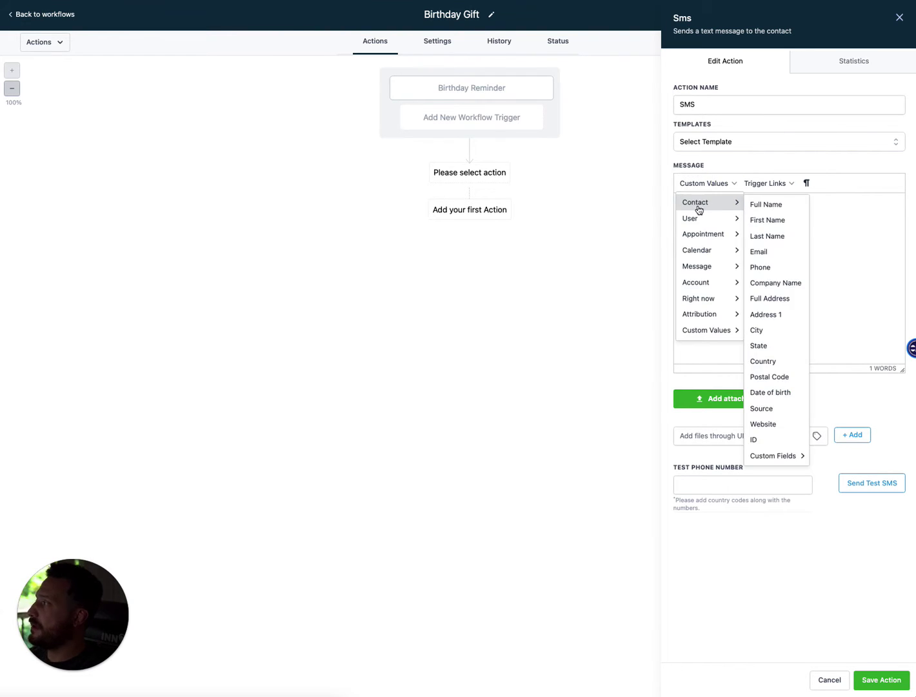
click(767, 220)
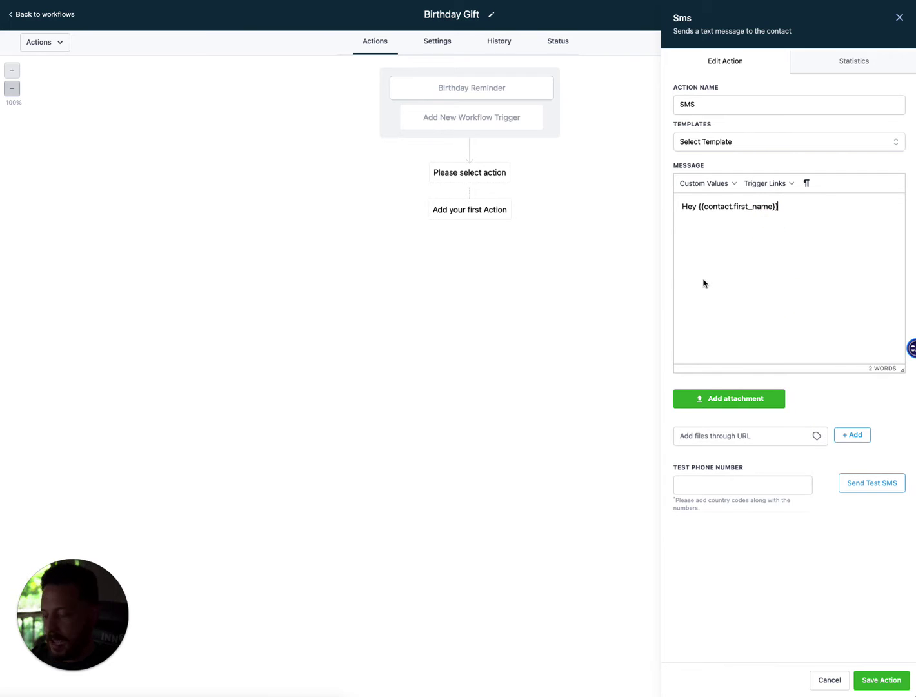
text(, fr)
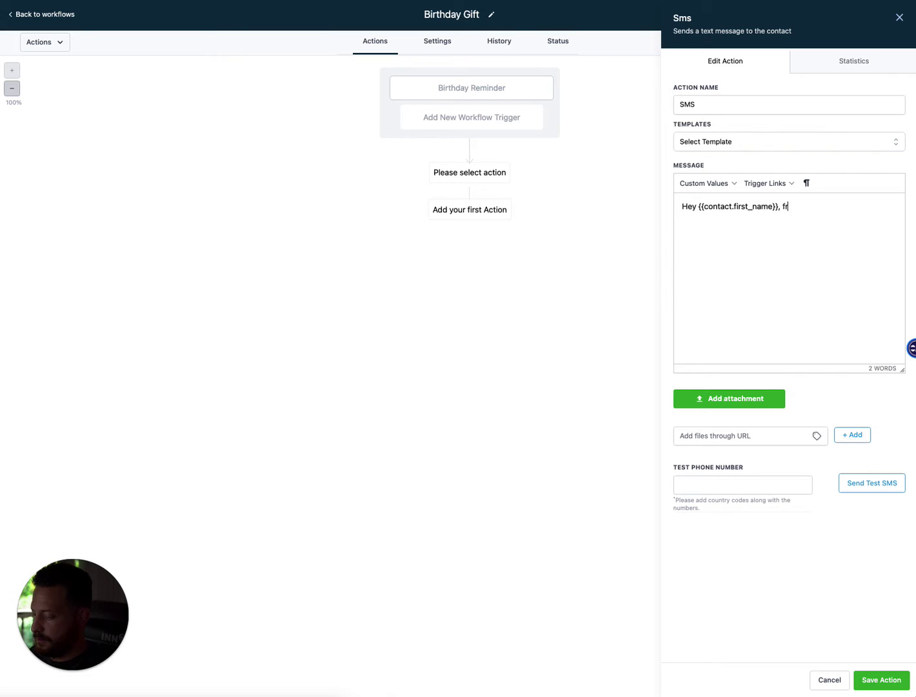
text(om your friends at)
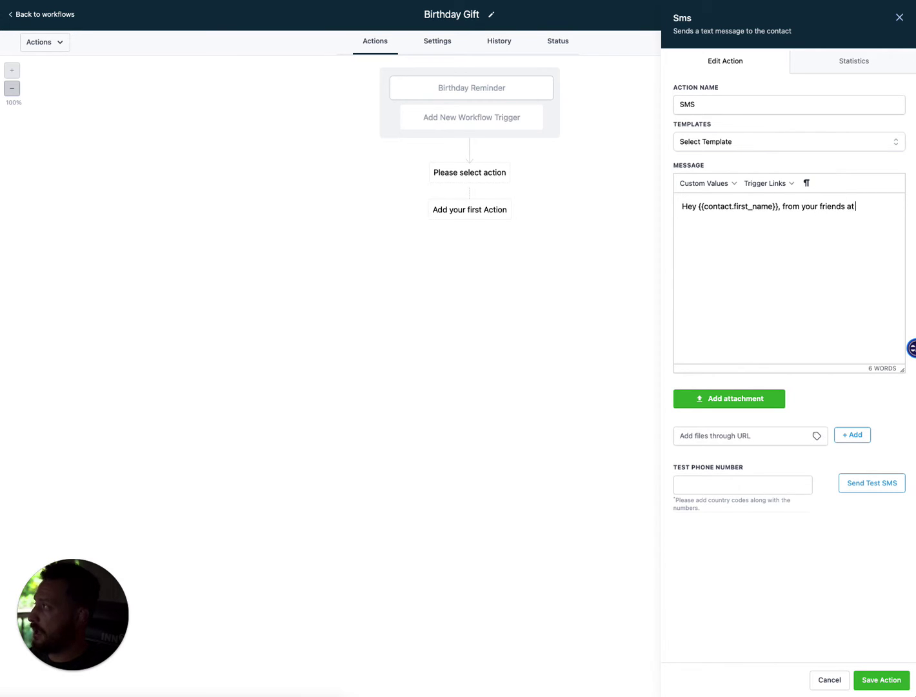
click(731, 183)
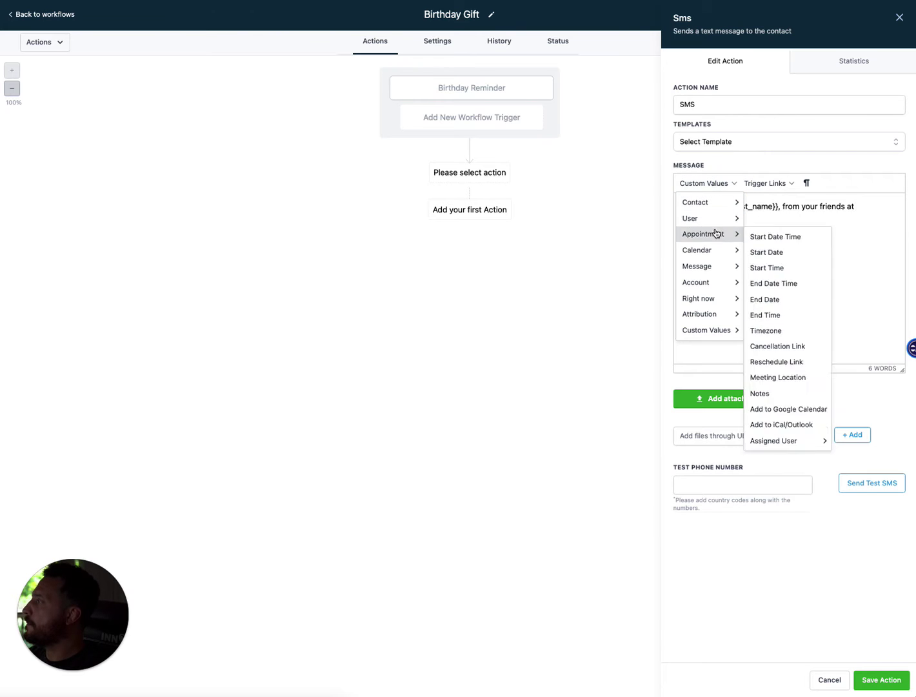
mouse_move(708, 309)
mouse_move(708, 286)
click(764, 287)
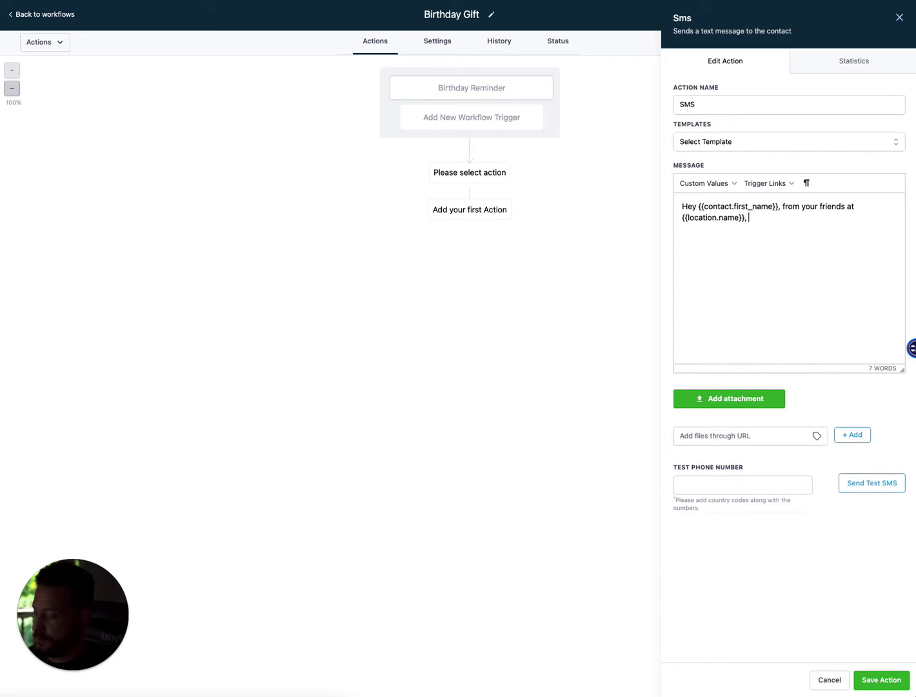
Continue the message with ", we hope all the days of your life will be as great as you are to us.".
text(, we hope all)
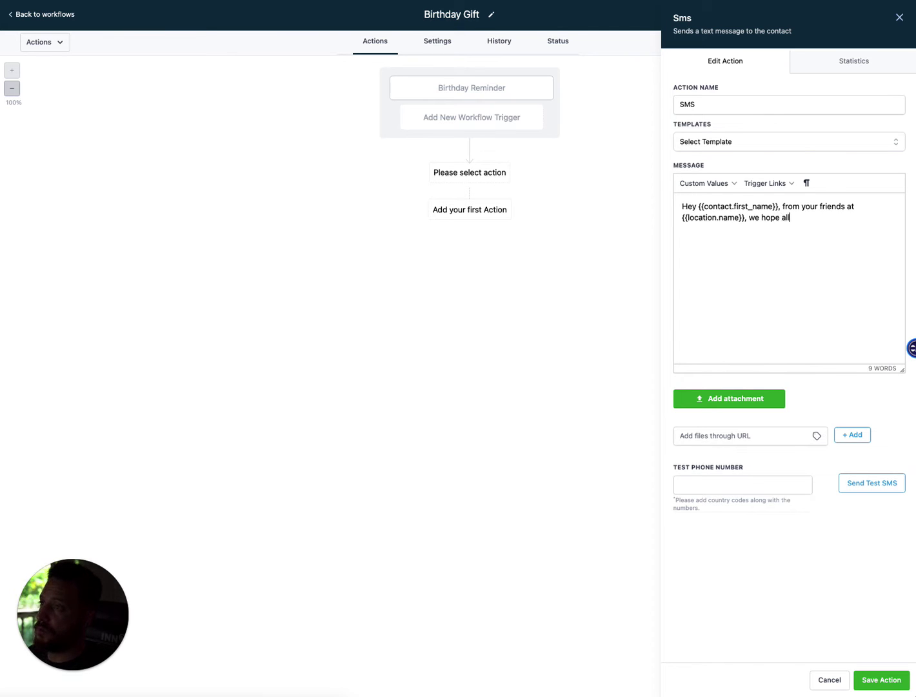
text( the )
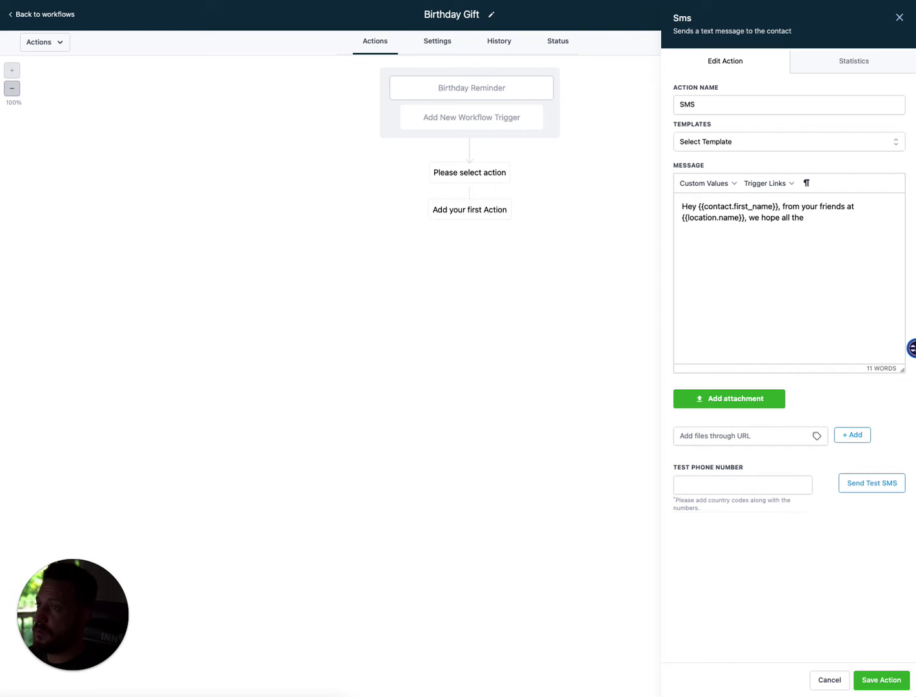
text(days of your life will)
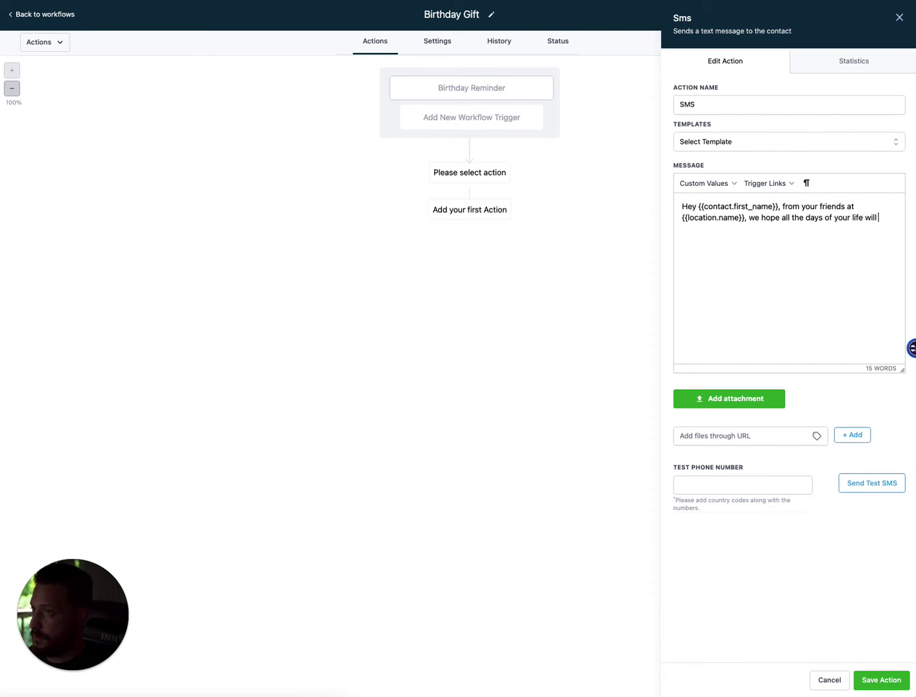
text( be as great as you are to us.)
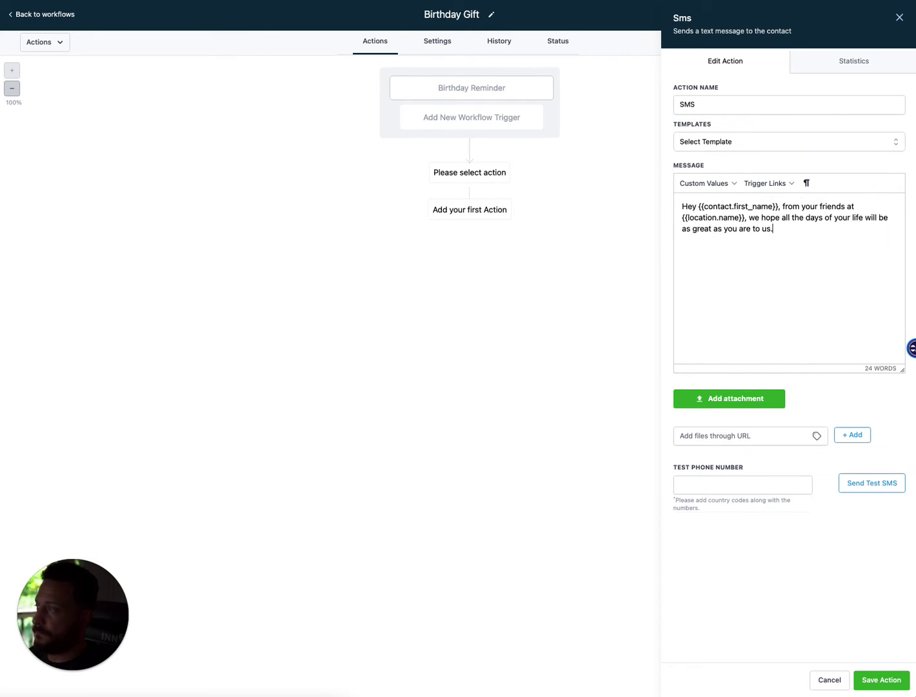
End the message with "Hope you have a wonderful birthday!" and save the SMS action.
text(Hope you have a)
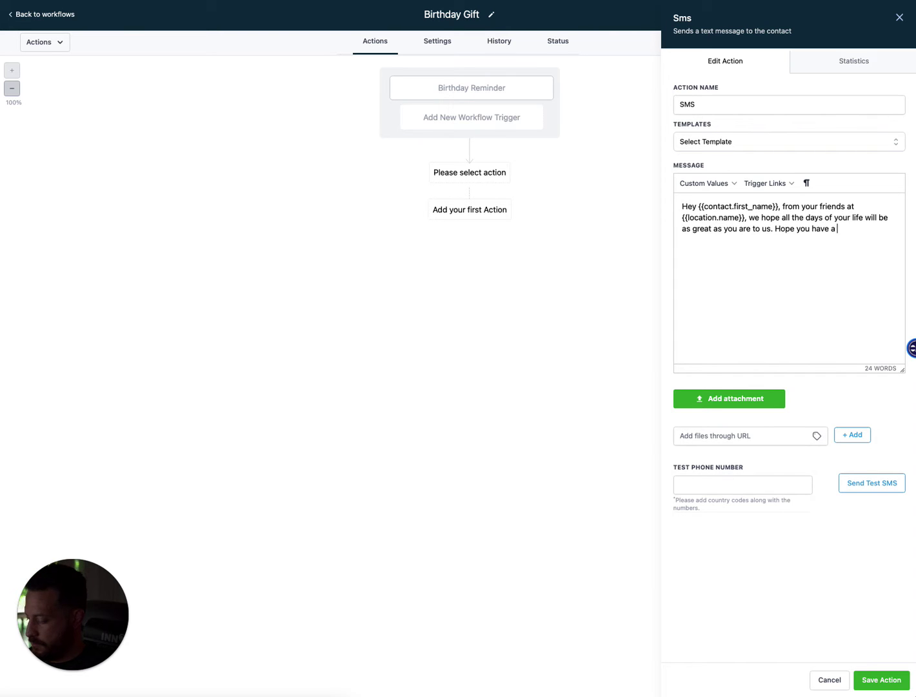
text(thday!)
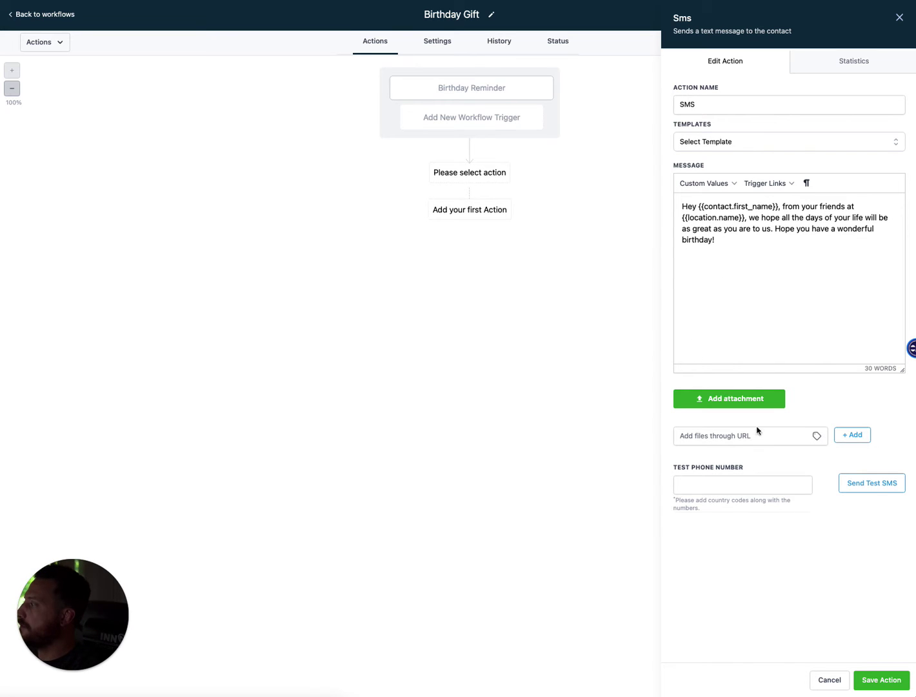
click(880, 681)
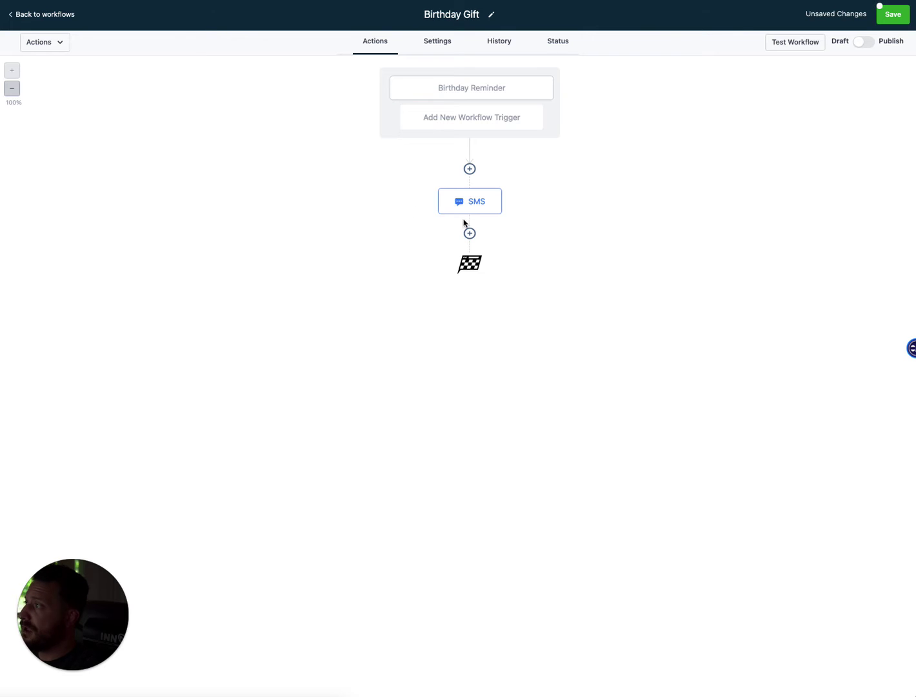
Add a Wait action below the SMS that waits for a Contact Reply to the SMS step.
click(470, 233)
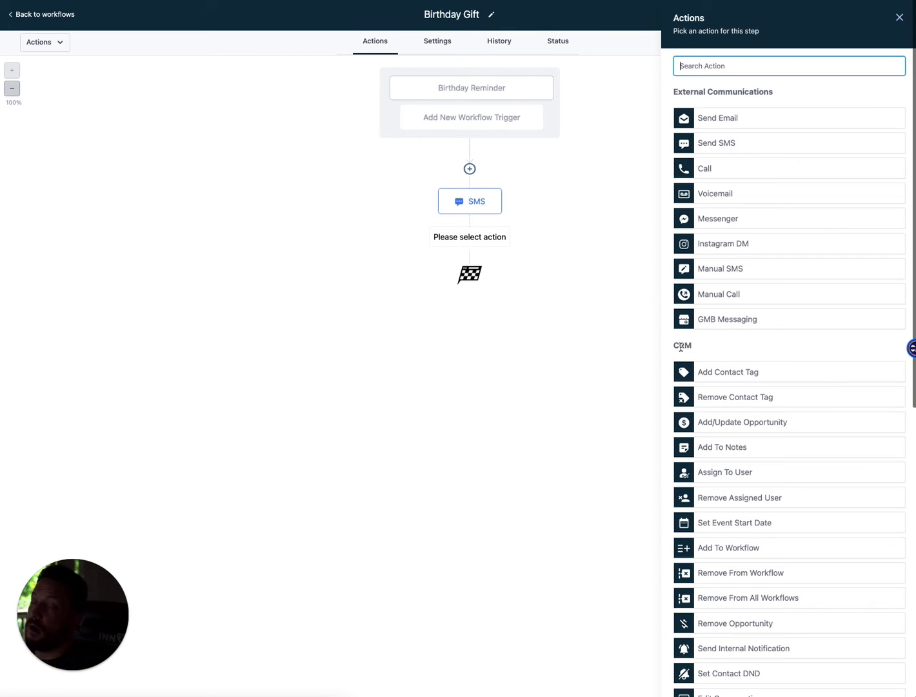
scroll(826, 578, down, 1)
scroll(826, 579, down, 7)
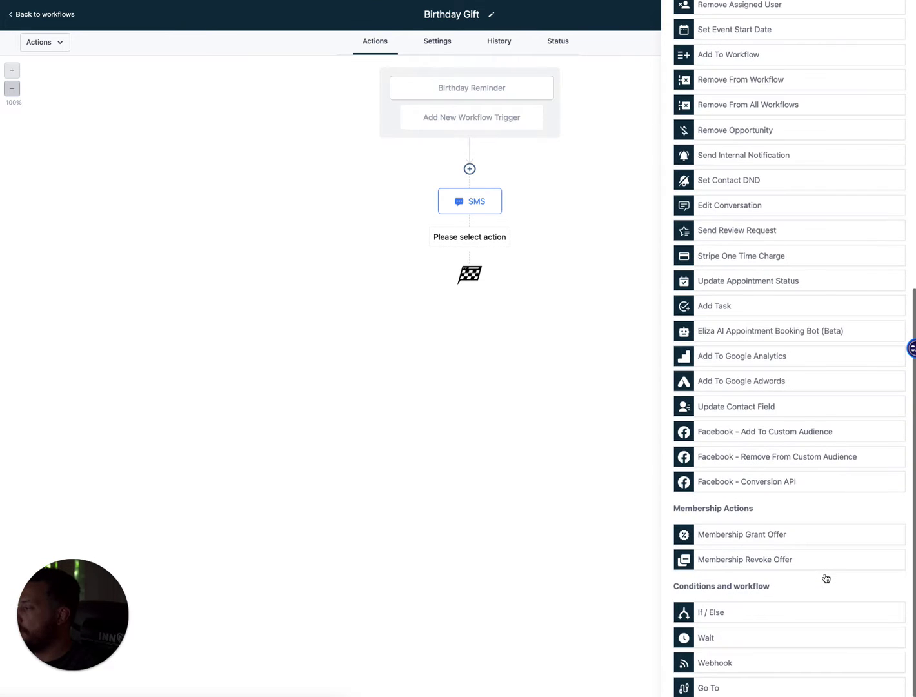
click(703, 638)
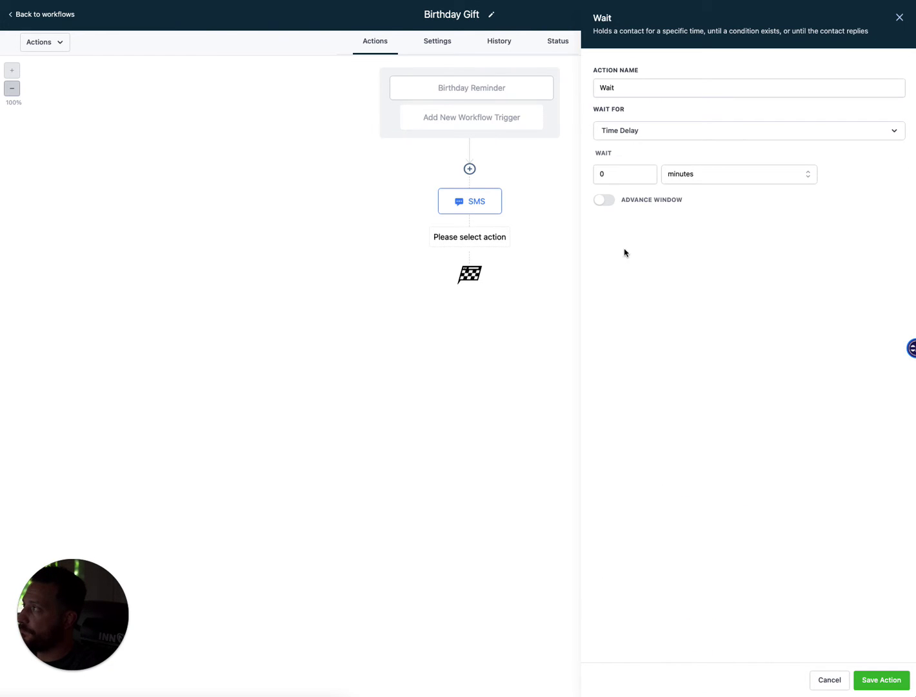
click(658, 133)
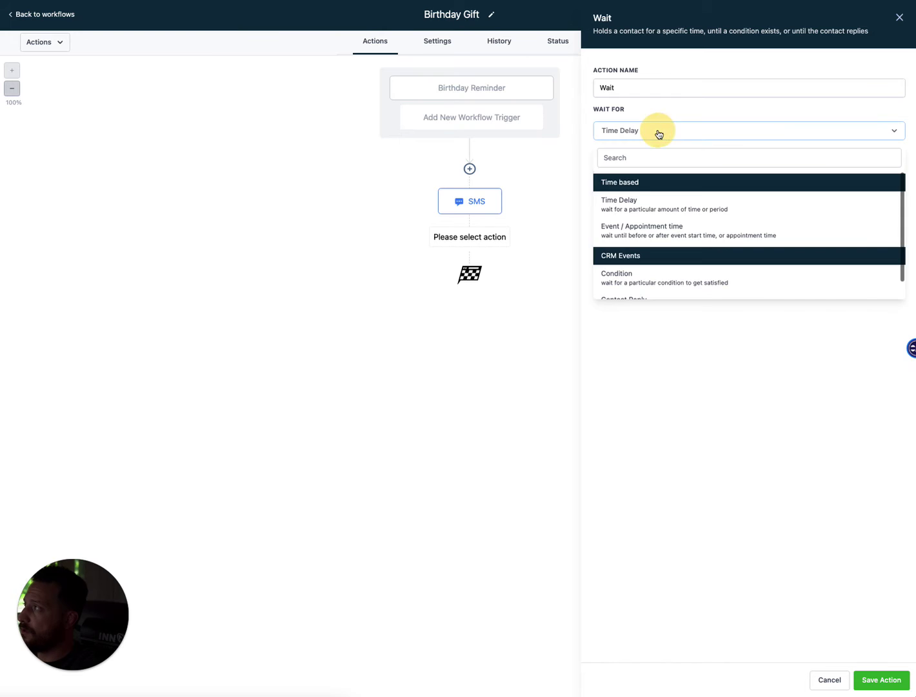
scroll(653, 229, down, 2)
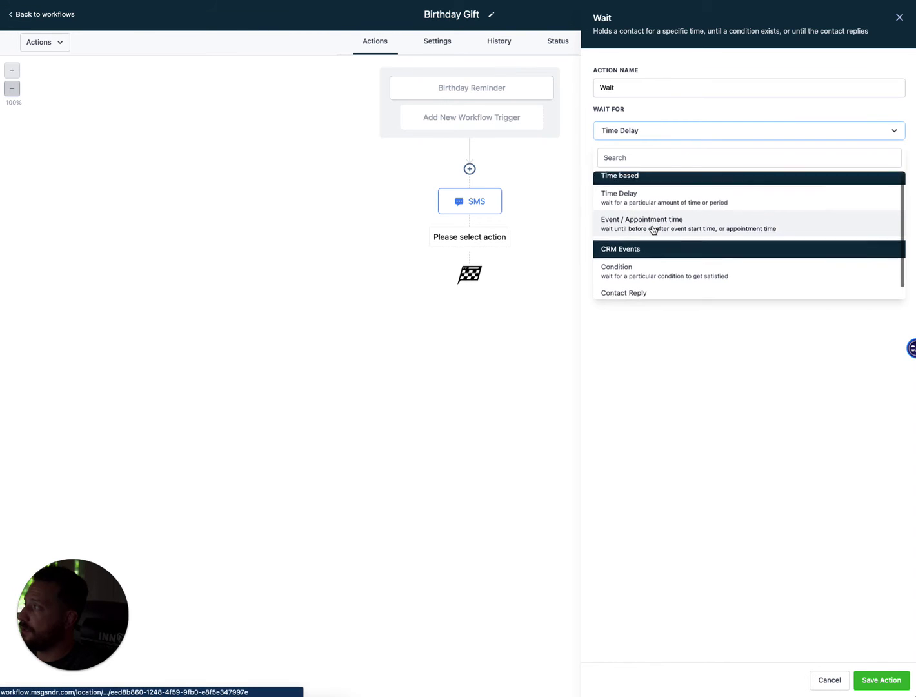
click(620, 280)
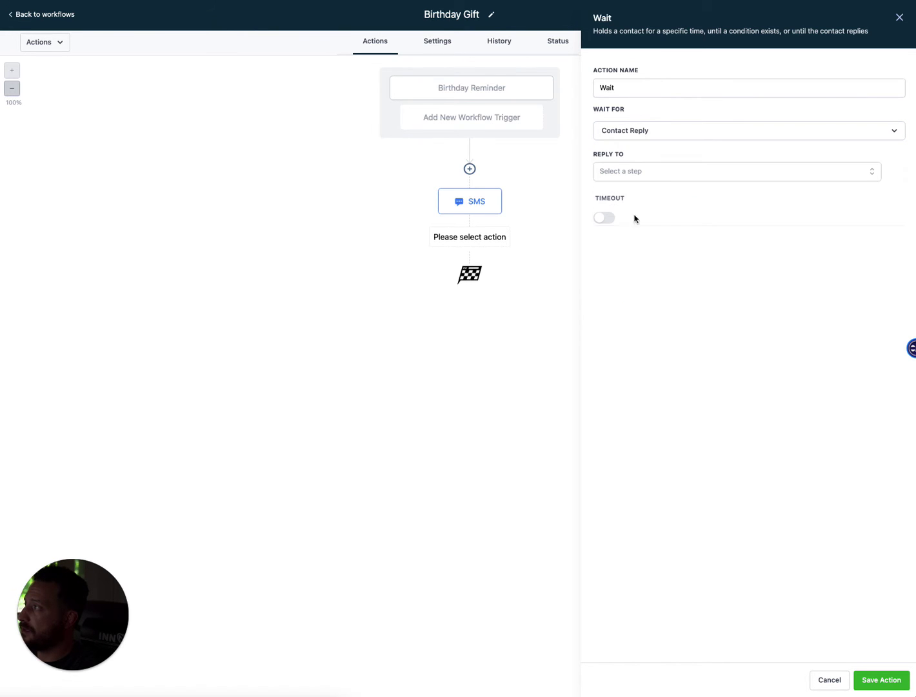
click(647, 172)
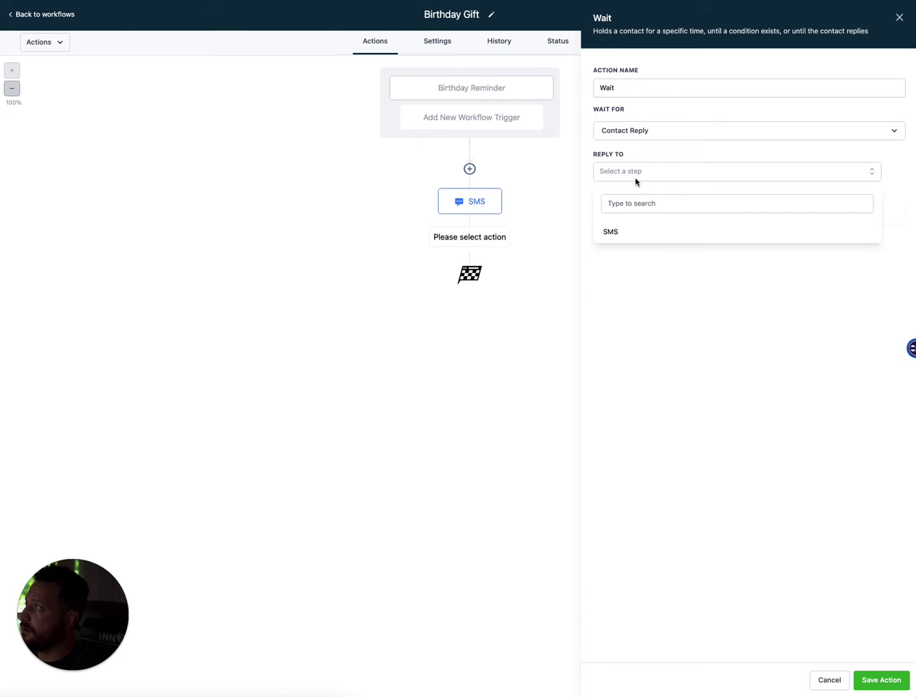
click(611, 231)
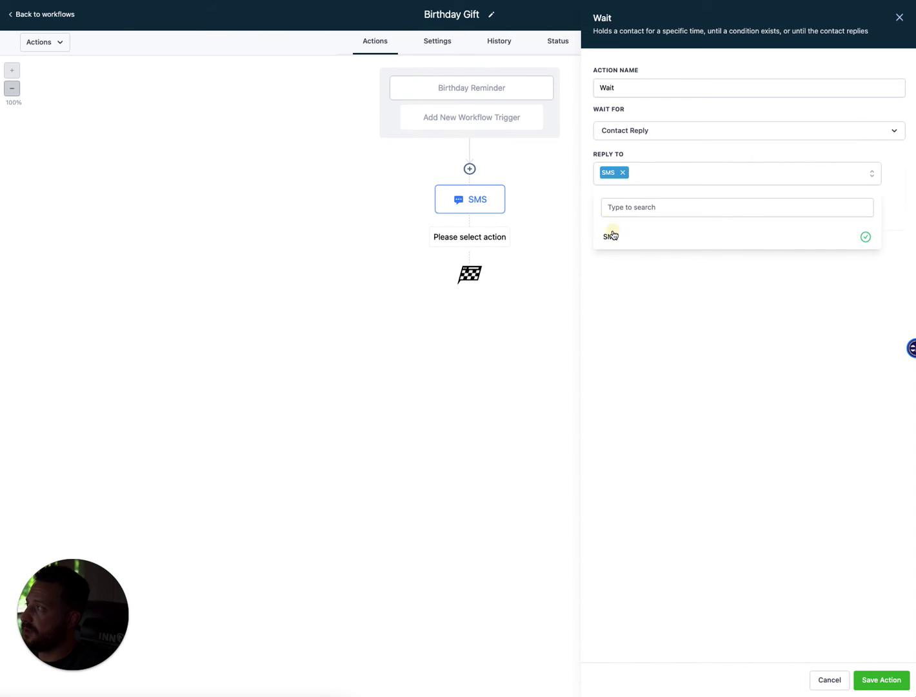
click(699, 356)
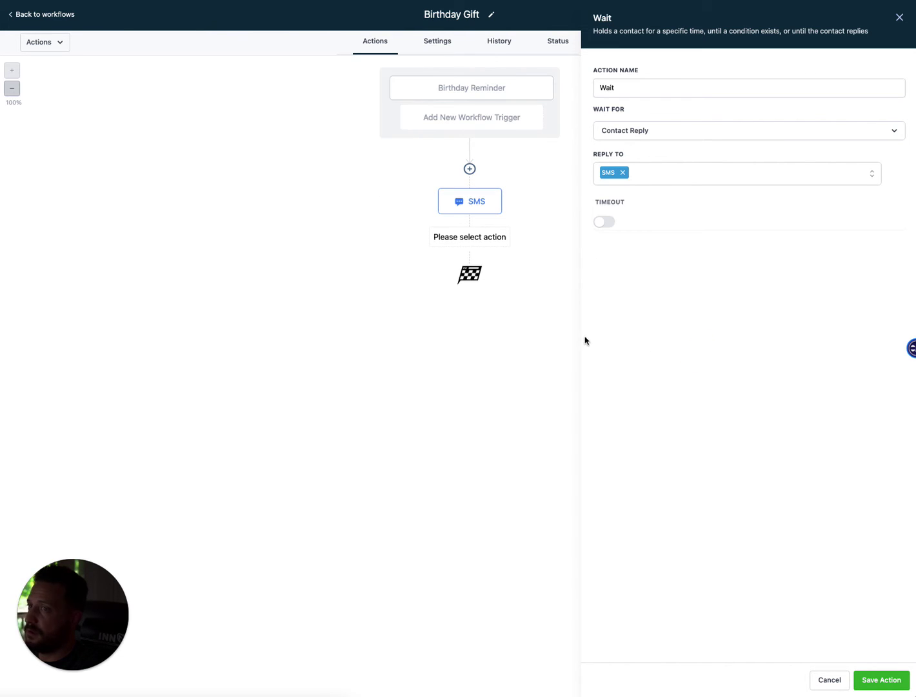
Enable the Wait action's timeout, set it to 1 day and save the action.
click(604, 223)
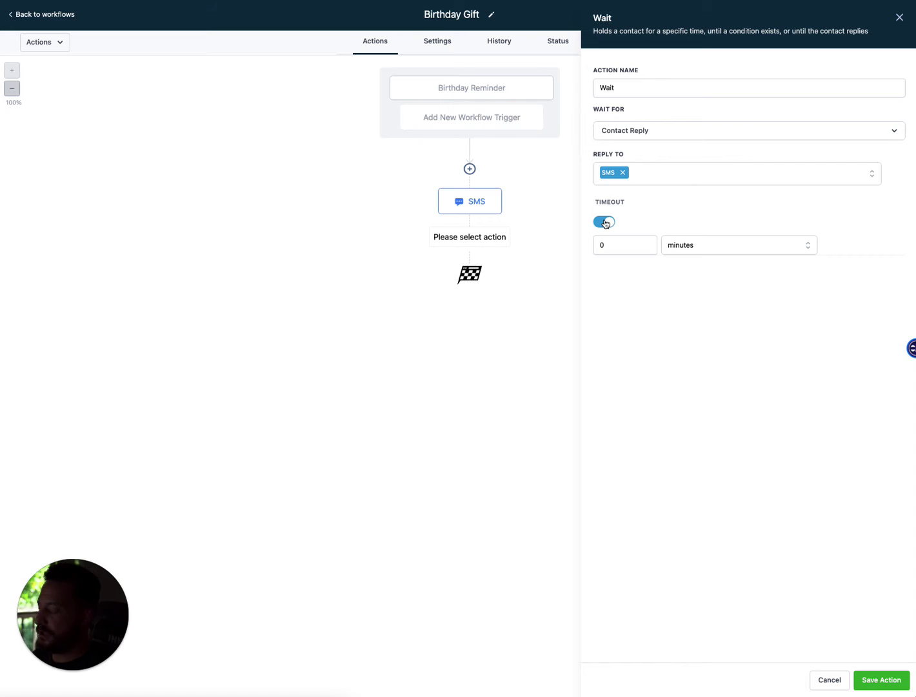
click(689, 245)
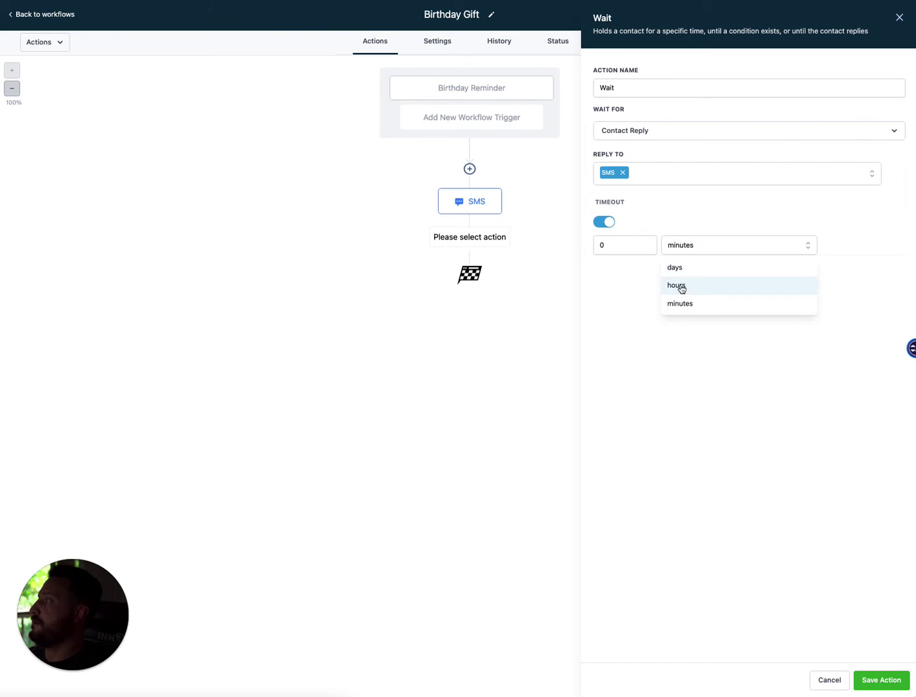
click(678, 267)
drag(624, 244, 593, 247)
text(1)
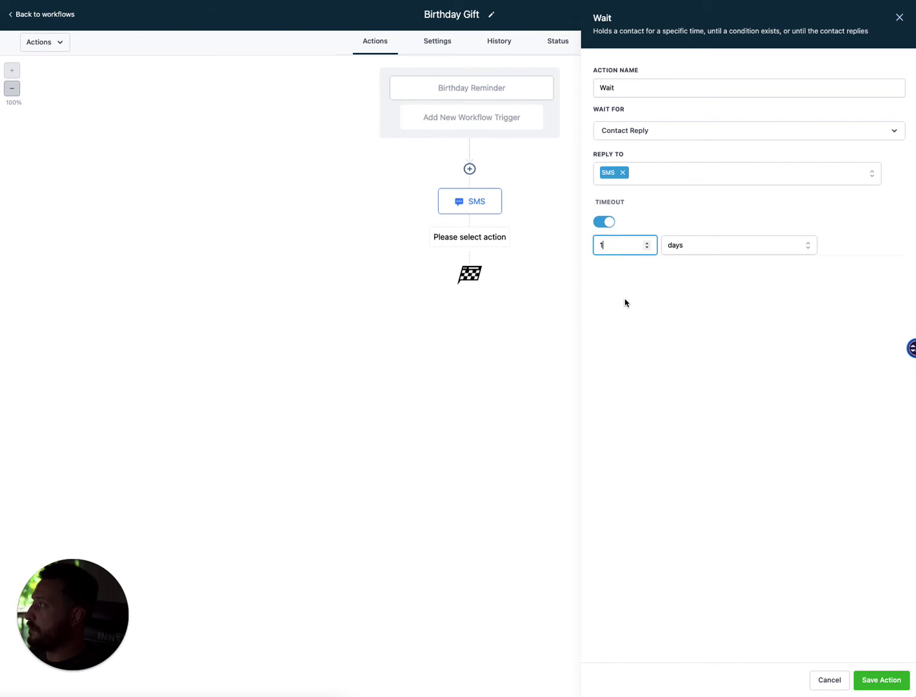
click(688, 368)
click(880, 681)
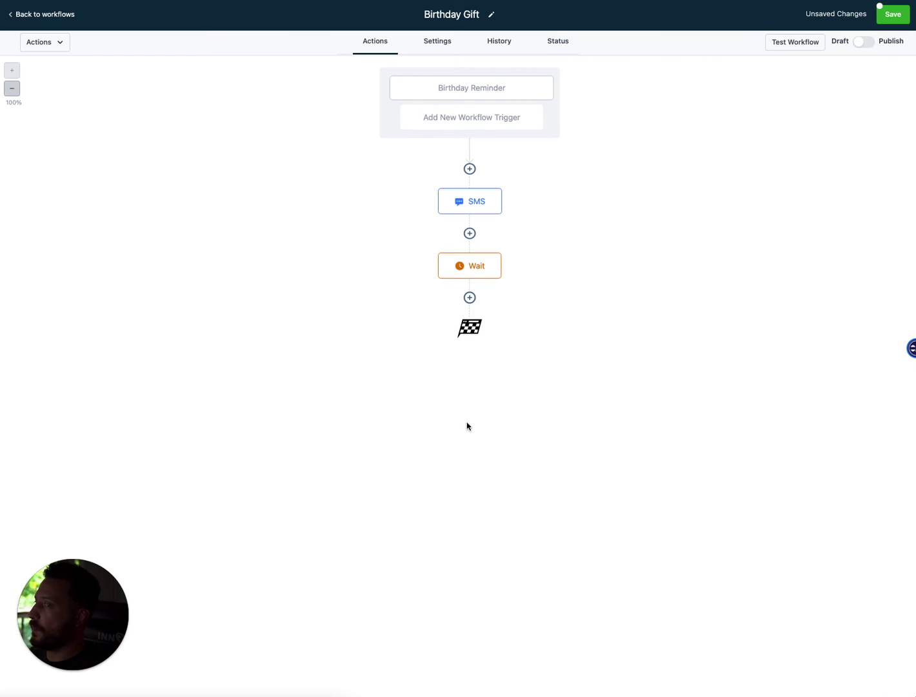
Add an If / Else action below the Wait step with the condition Contact replied set to Yes.
click(470, 298)
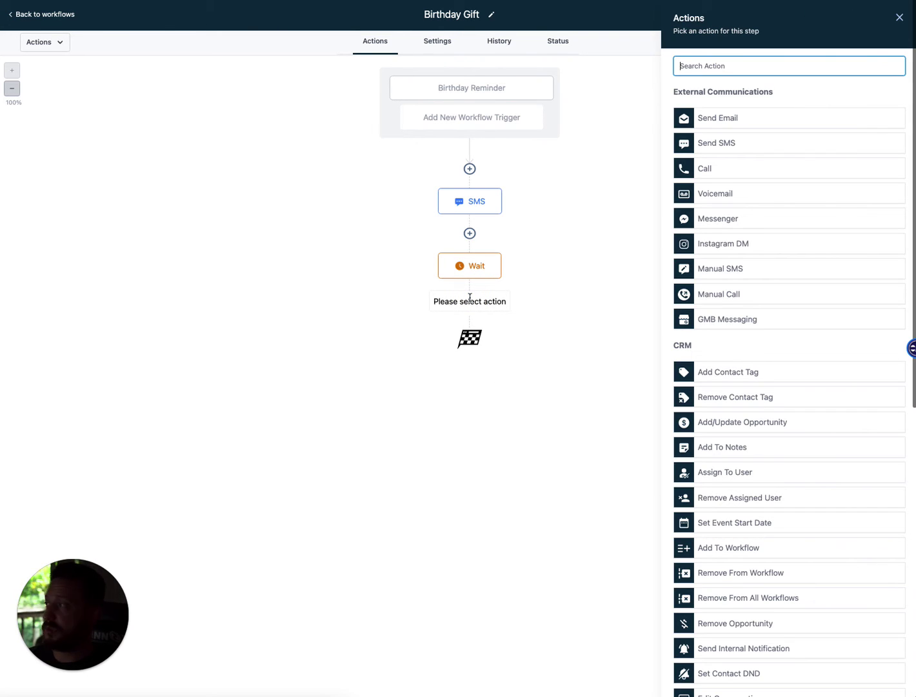
scroll(816, 441, down, 8)
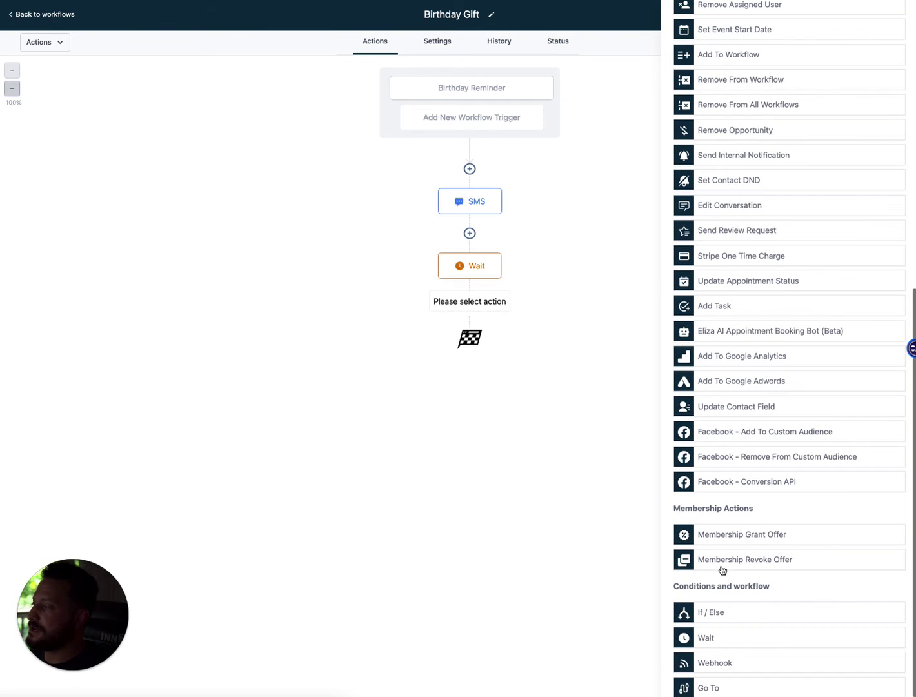
click(731, 613)
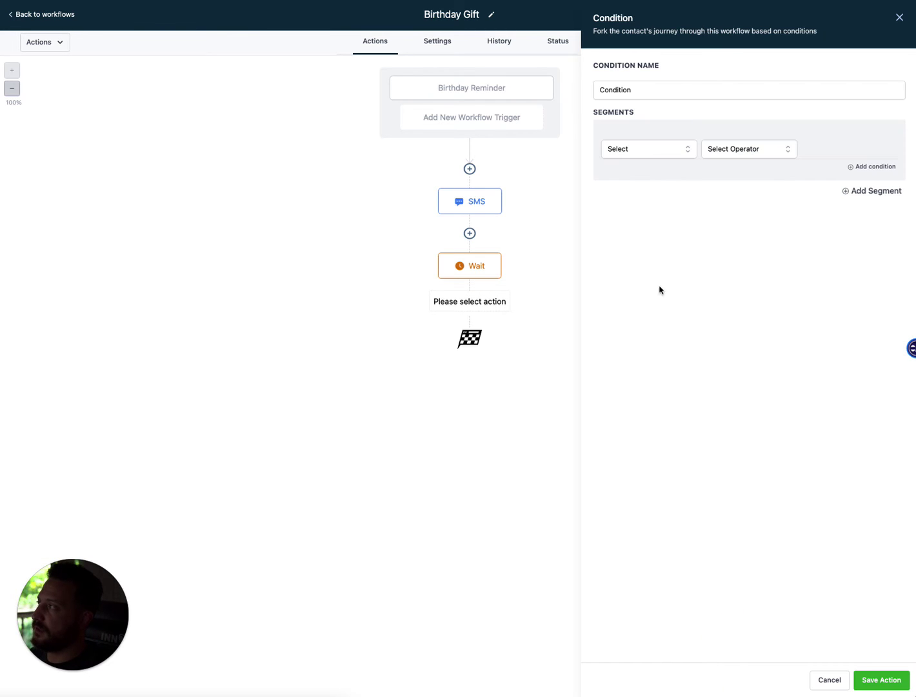
click(674, 154)
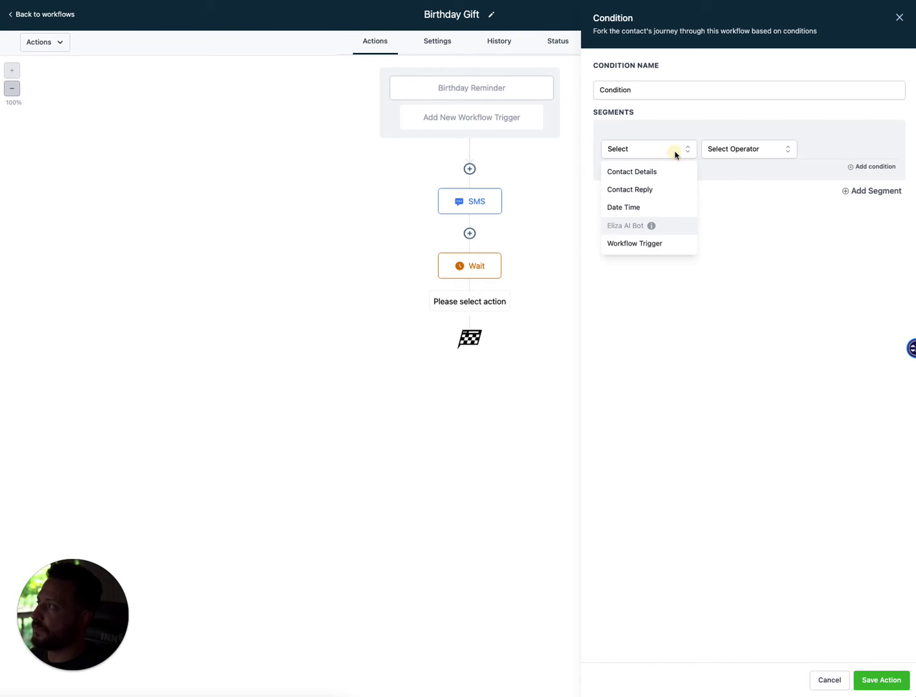
click(637, 188)
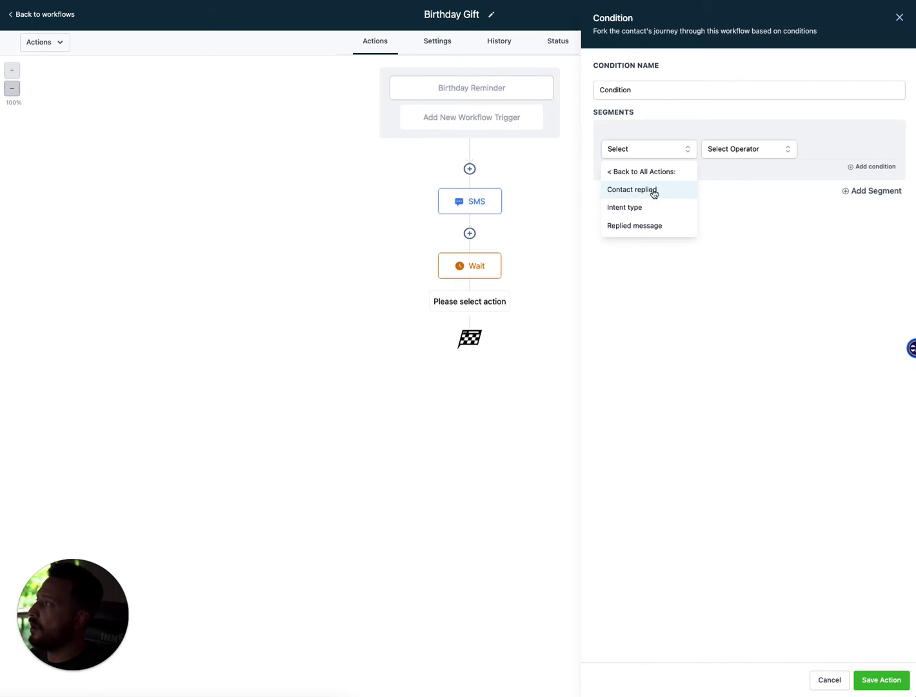
click(628, 194)
click(736, 154)
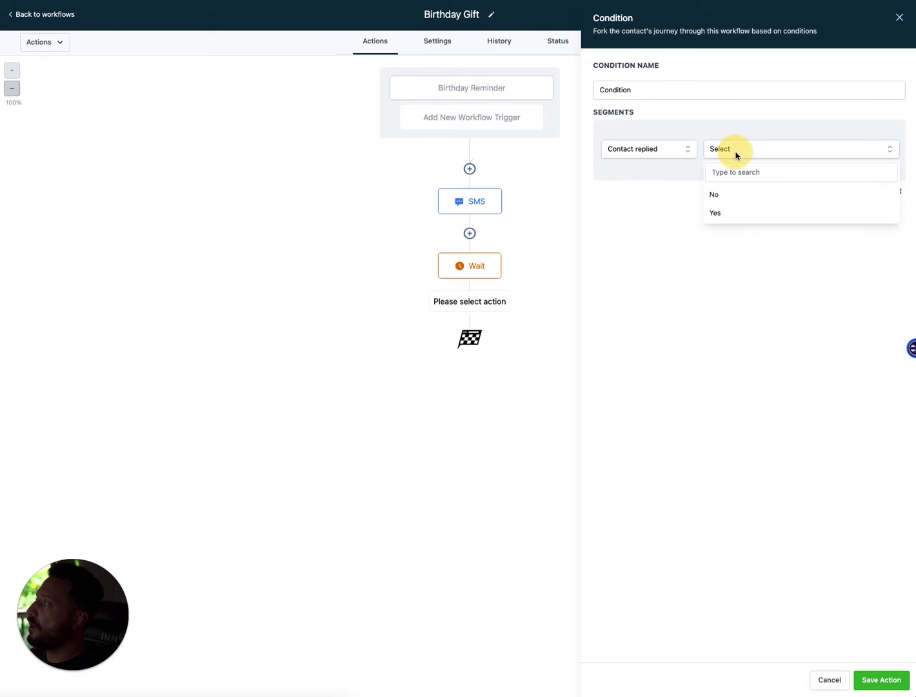
click(716, 213)
Name the condition "Contact replied in 24 hours?" and save the action.
click(662, 89)
drag(661, 89, 593, 89)
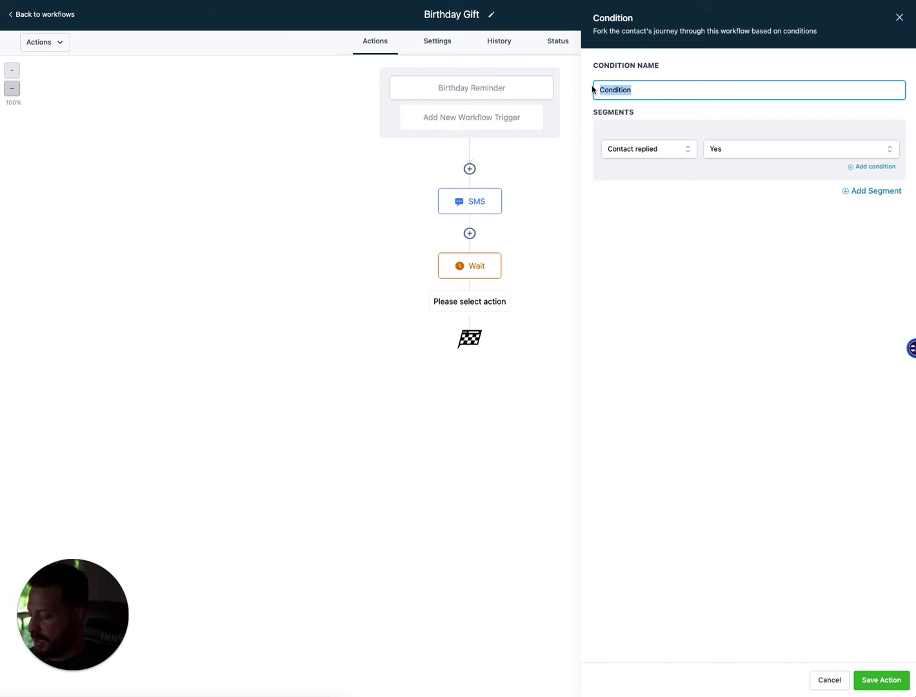
text(Co)
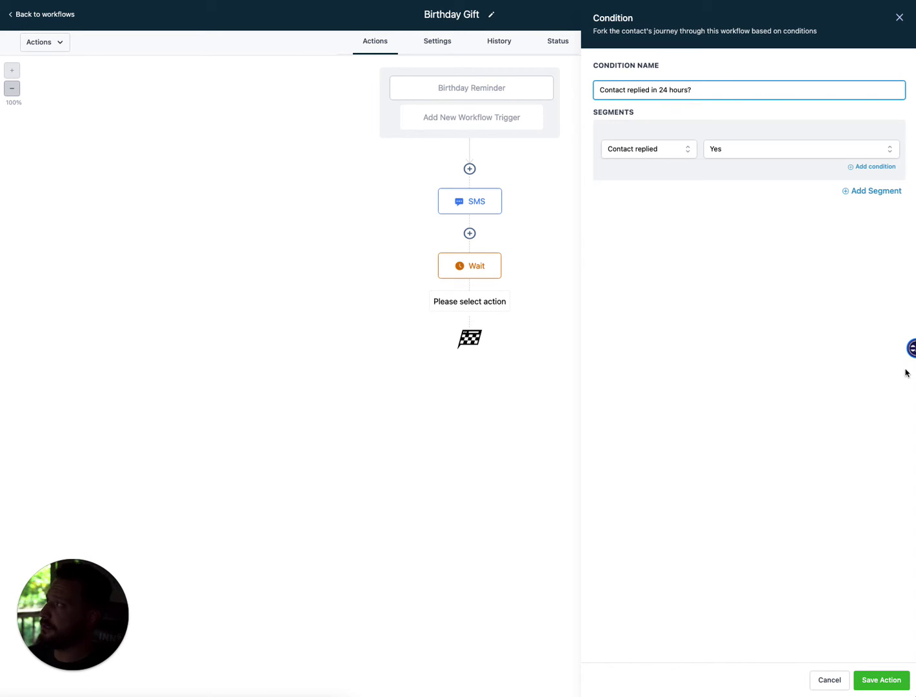
click(882, 681)
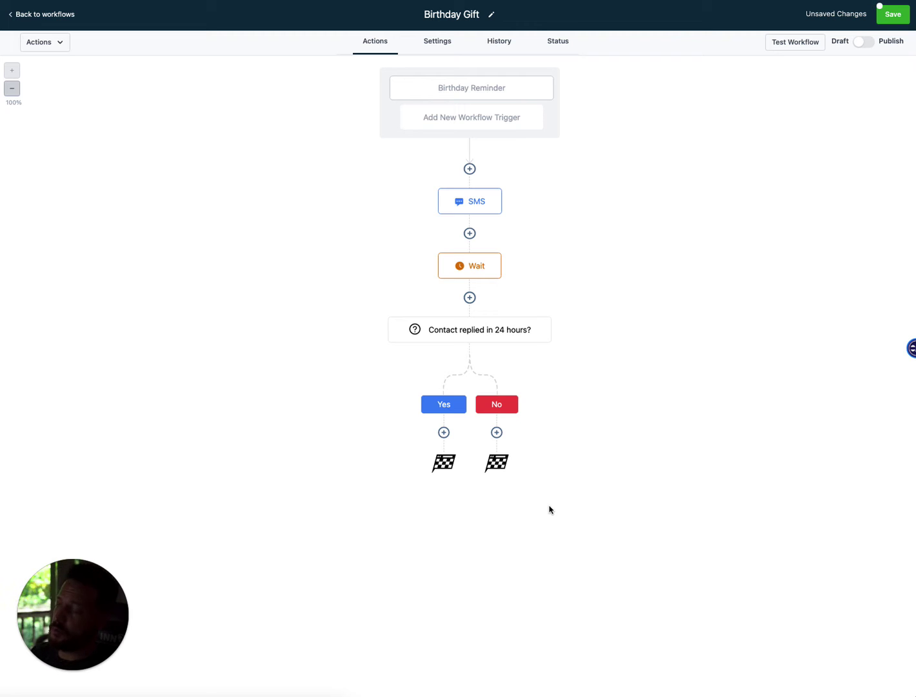
Add a Send SMS action to the Yes branch reading "Since it's your birthday, we wanted to give you a 20% discount to use in the future".
click(444, 433)
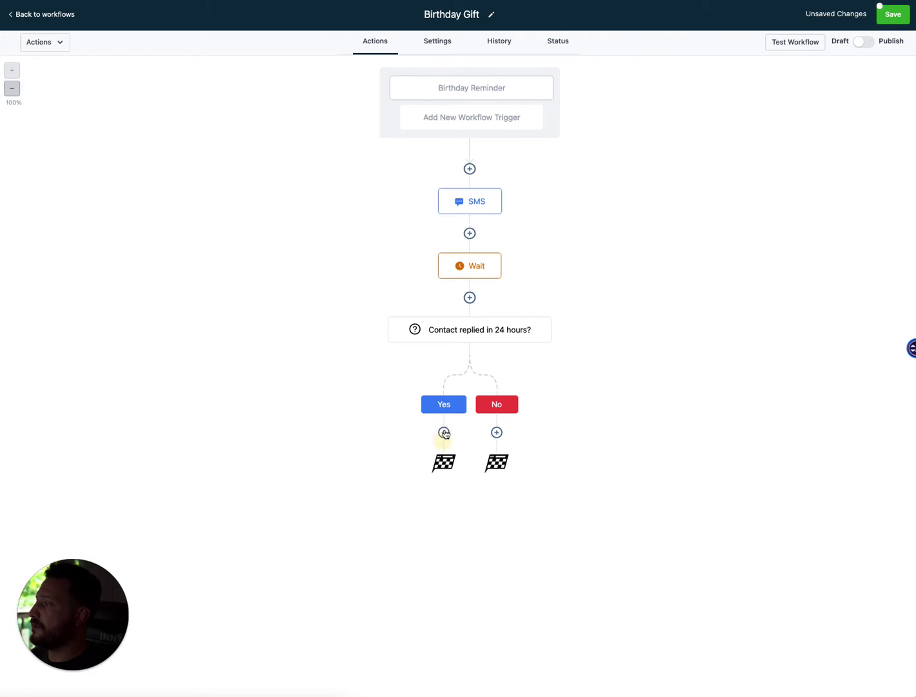
click(715, 142)
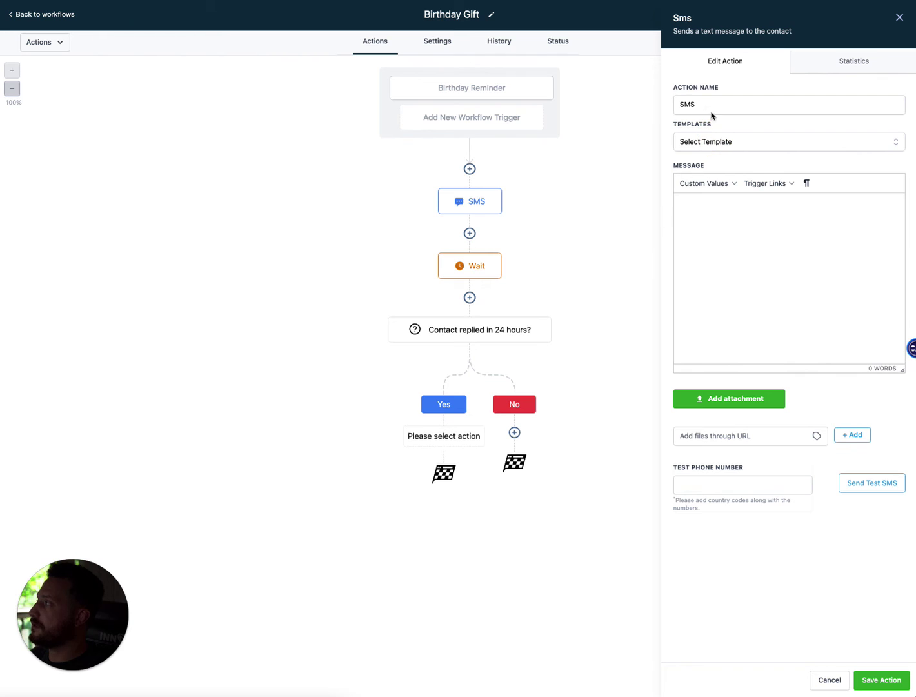
click(704, 229)
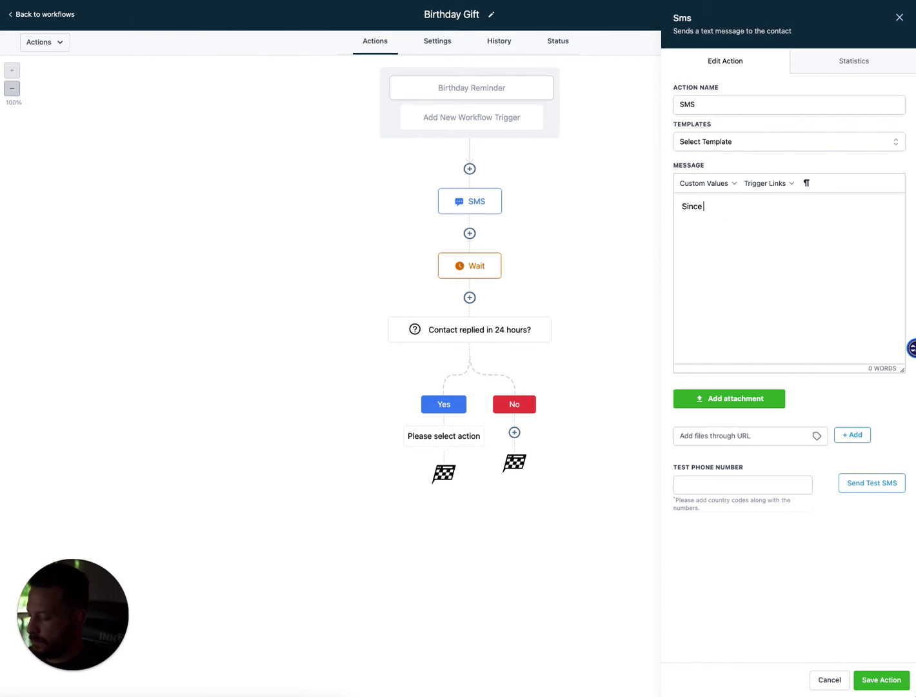
text(Since it's your birthd)
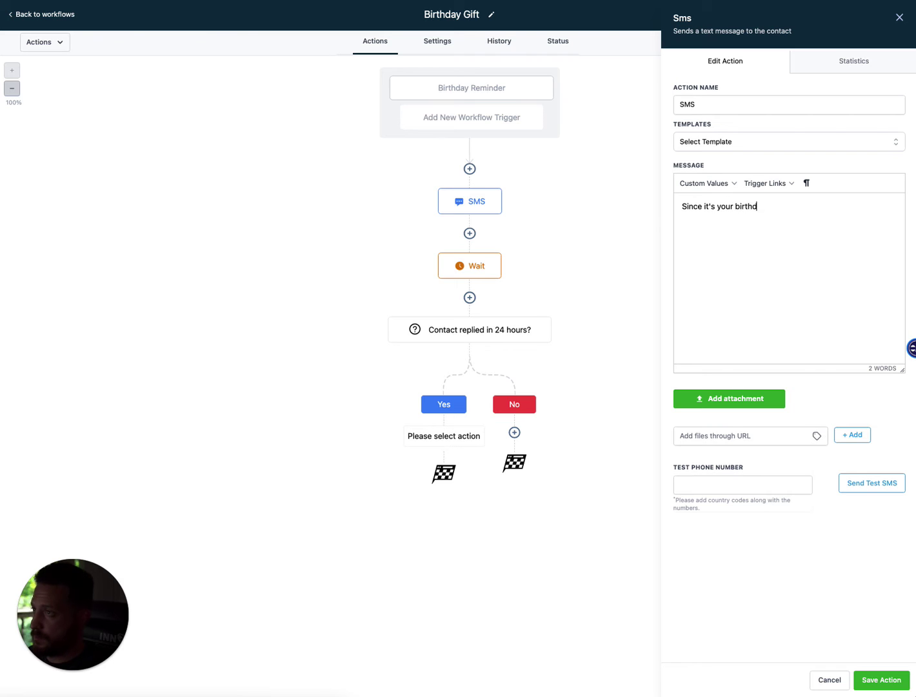
text(ay, we wante)
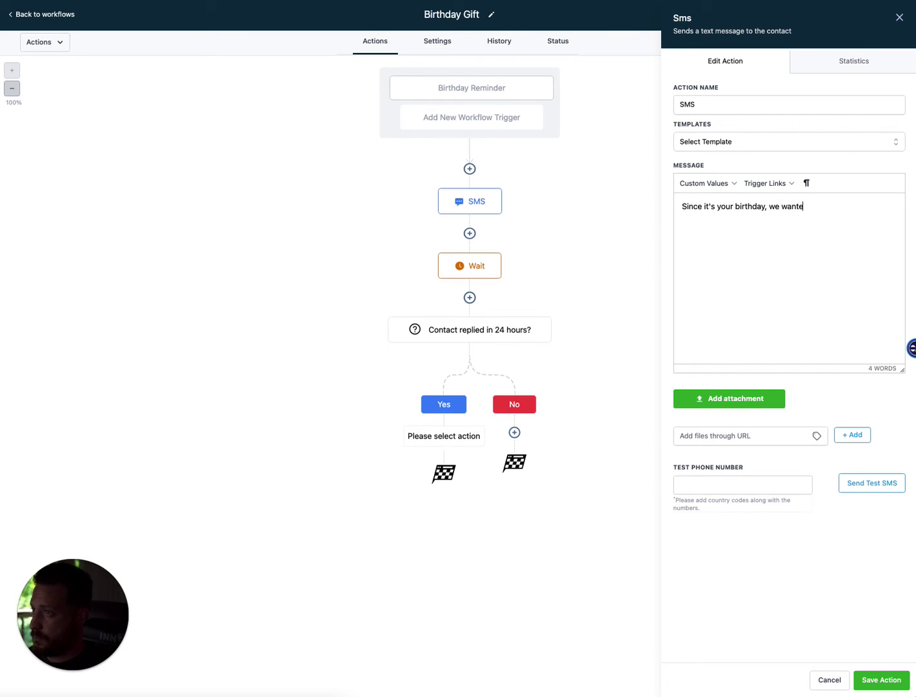
text(d to give you a 20% di)
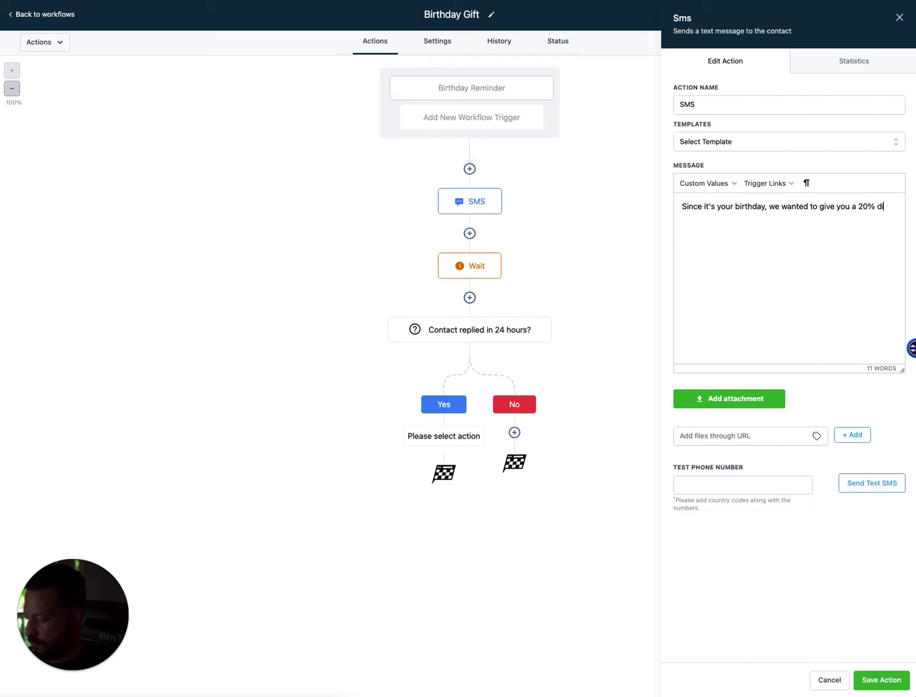
text(scount to)
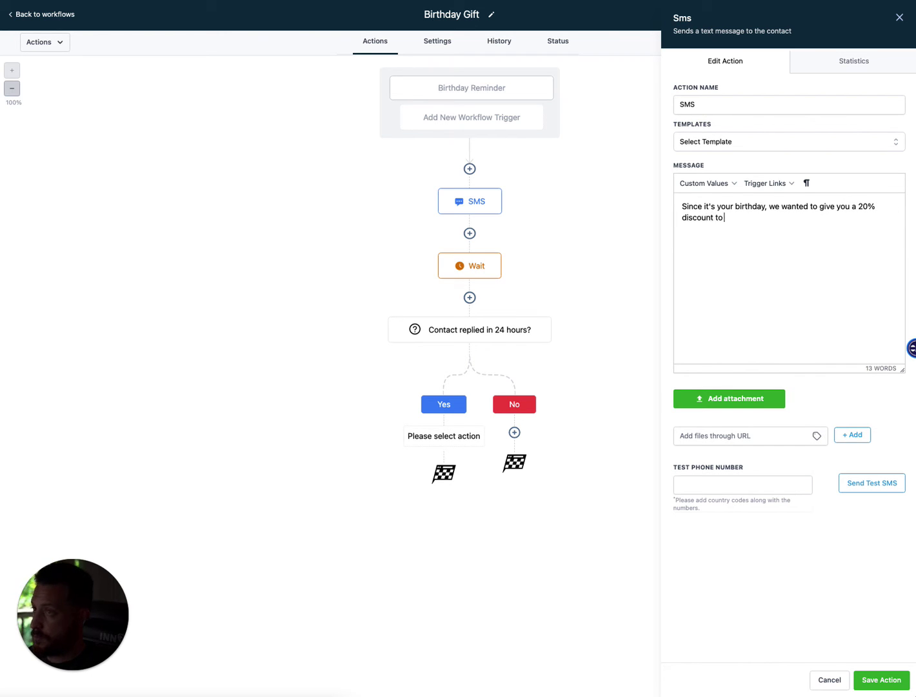
text( use in the futu)
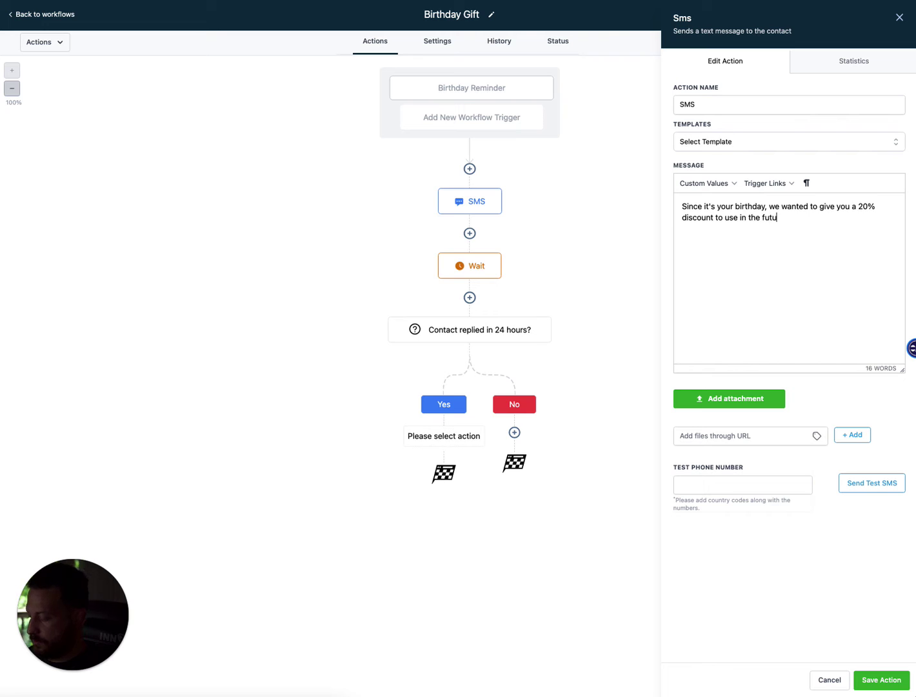
End the discount message with "Please let us know if you're interested." and save the SMS action.
text(re. Please let us know if you)
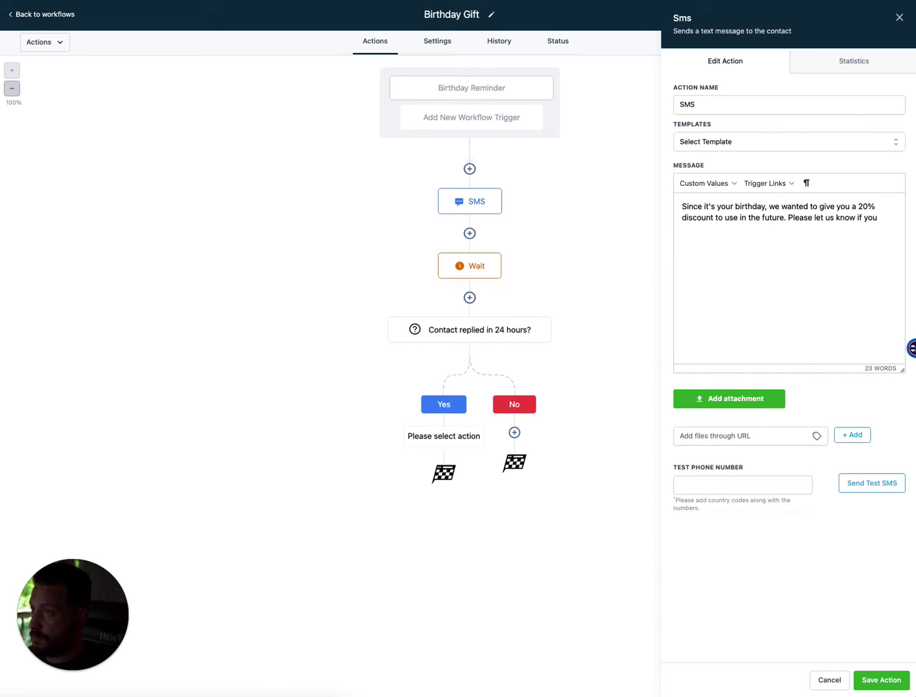
text('re )
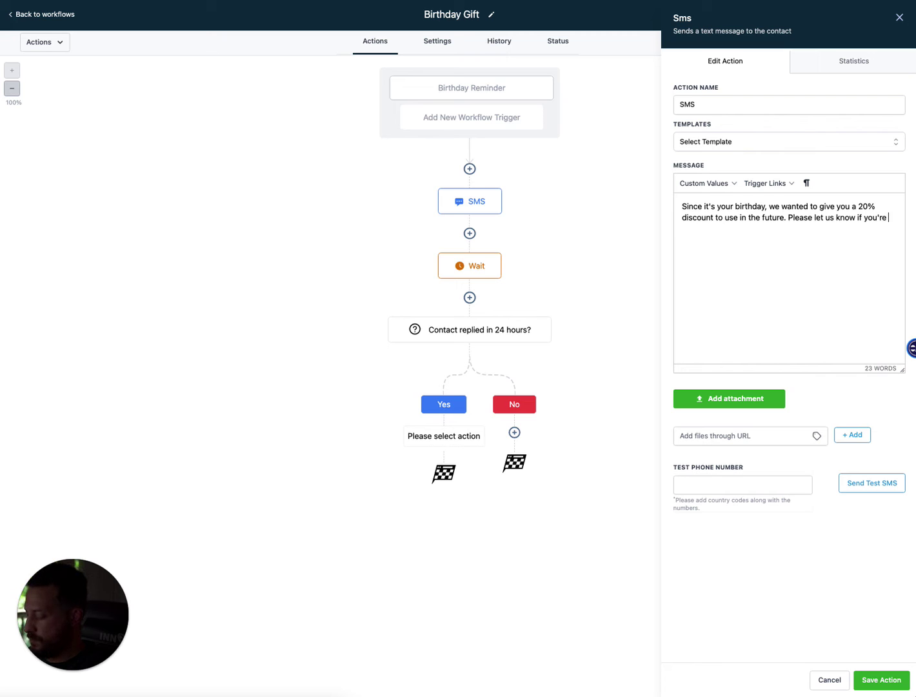
text(interested.)
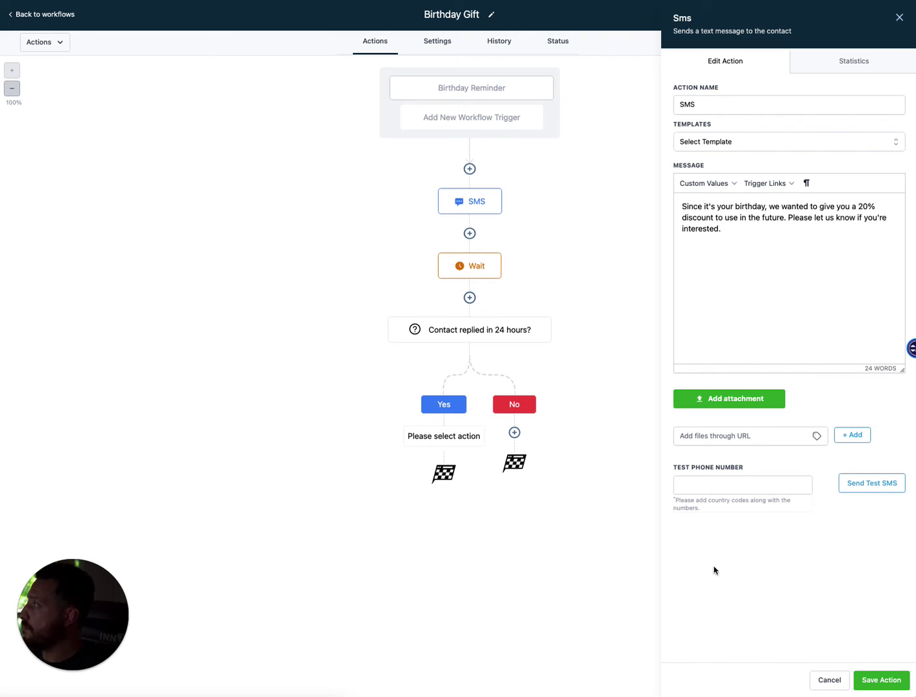
click(882, 680)
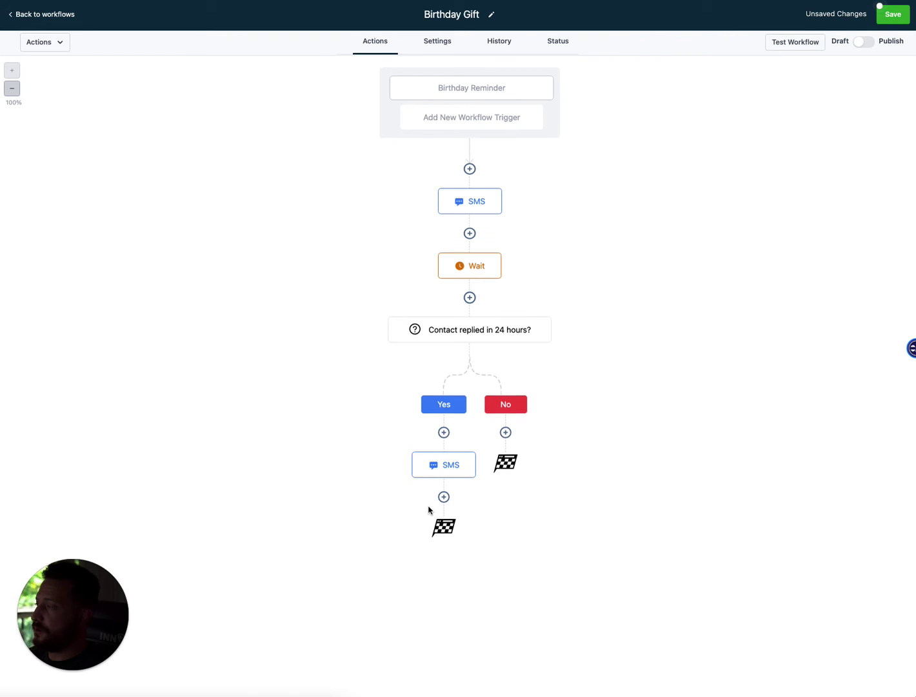
Add a Wait action after the discount SMS that waits for a Contact Reply to the SMS step.
click(444, 497)
scroll(744, 550, down, 10)
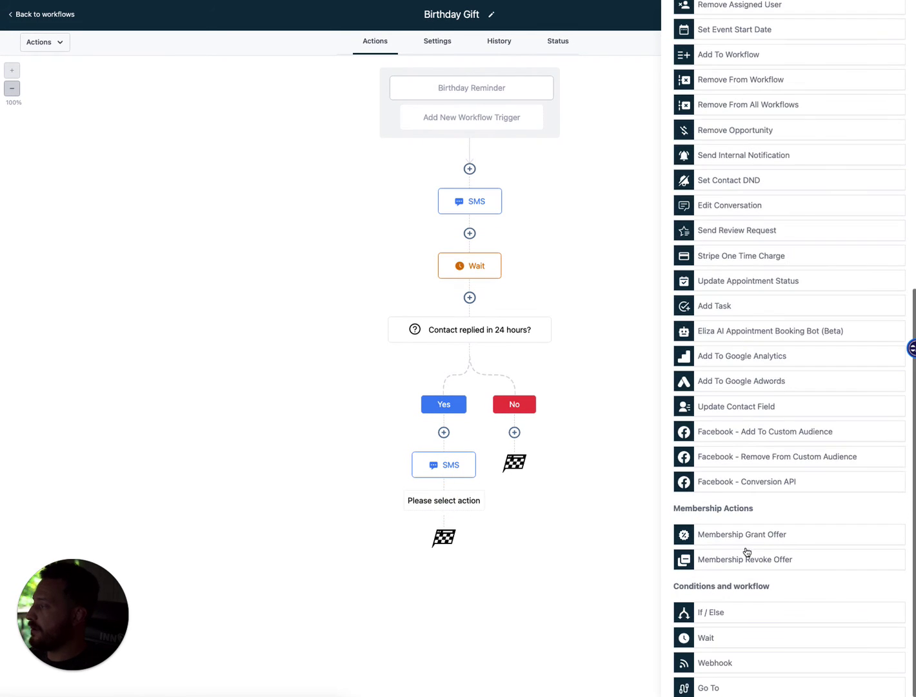
click(706, 642)
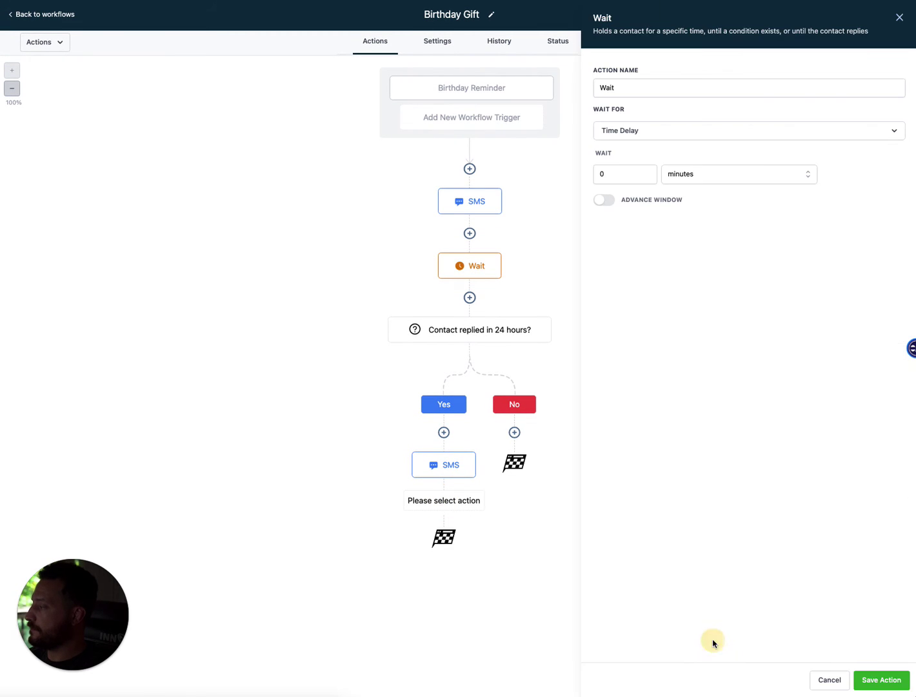
click(647, 137)
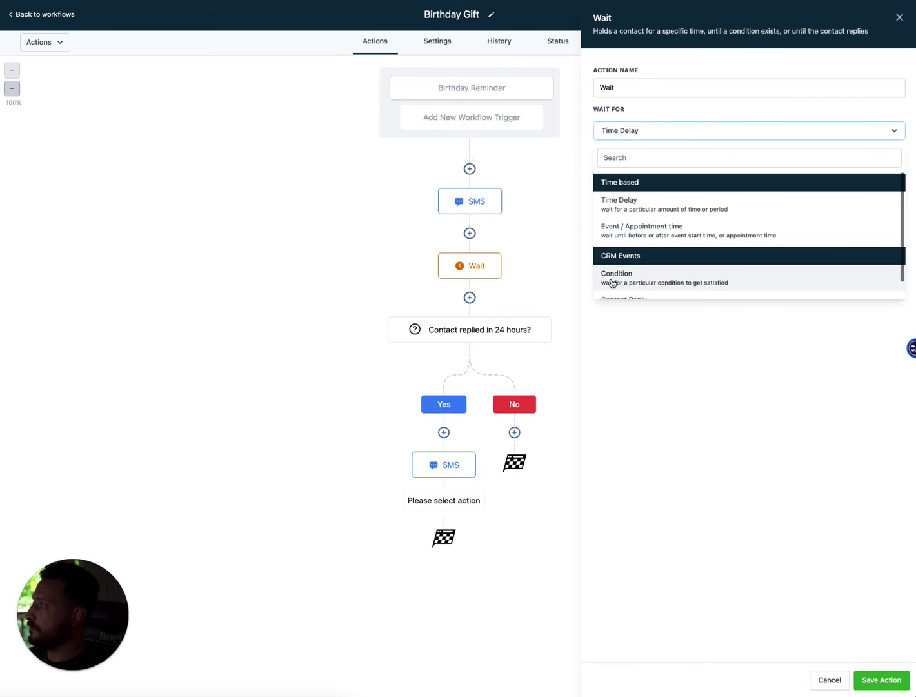
scroll(610, 282, down, 1)
click(634, 280)
click(648, 171)
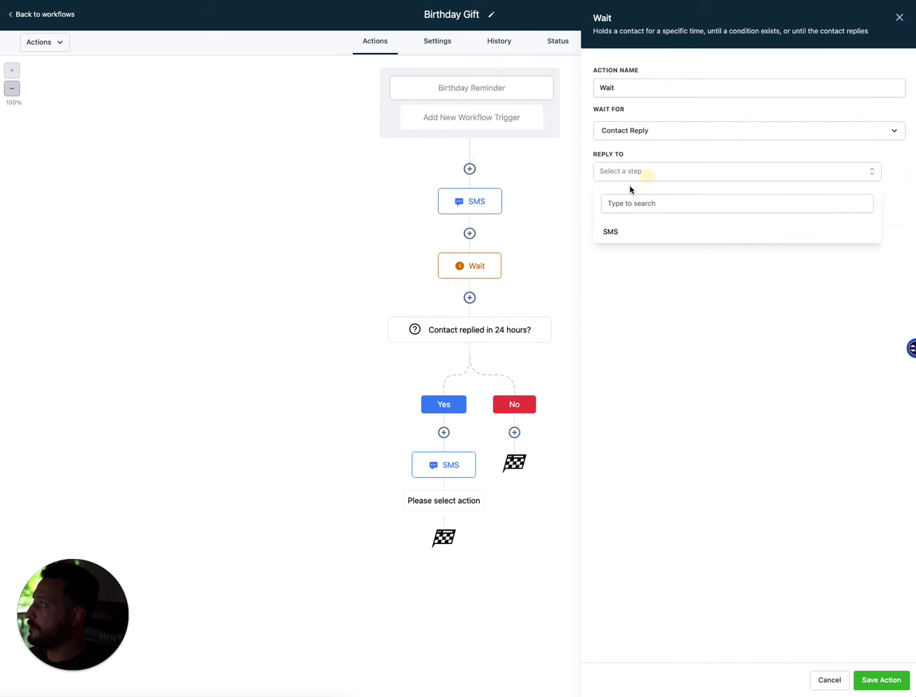
click(608, 233)
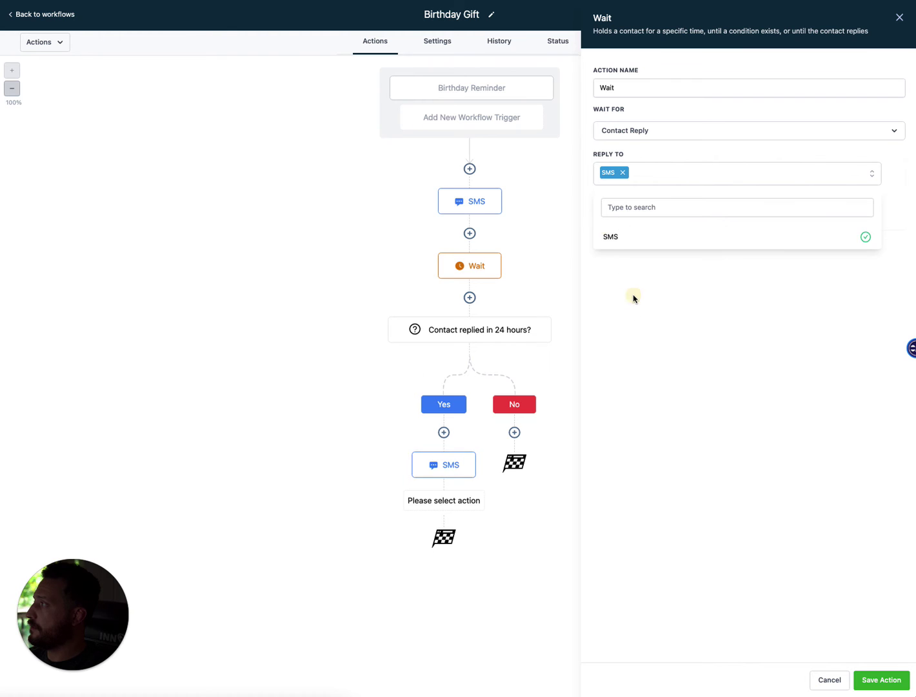
click(633, 298)
Enable a timeout of 1 day on the new Wait action and save it.
click(605, 223)
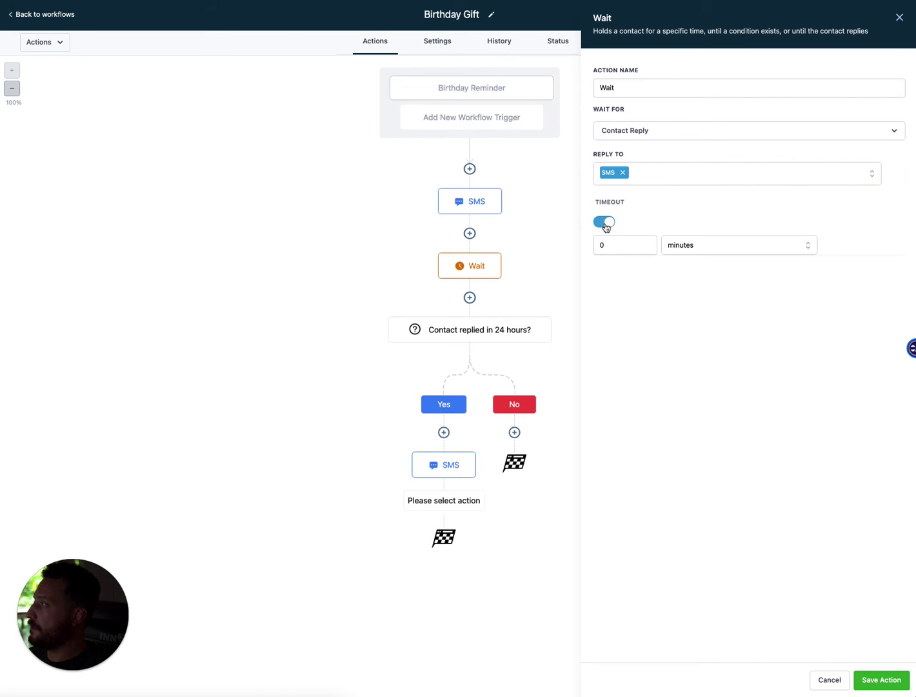
click(672, 252)
click(672, 267)
click(617, 245)
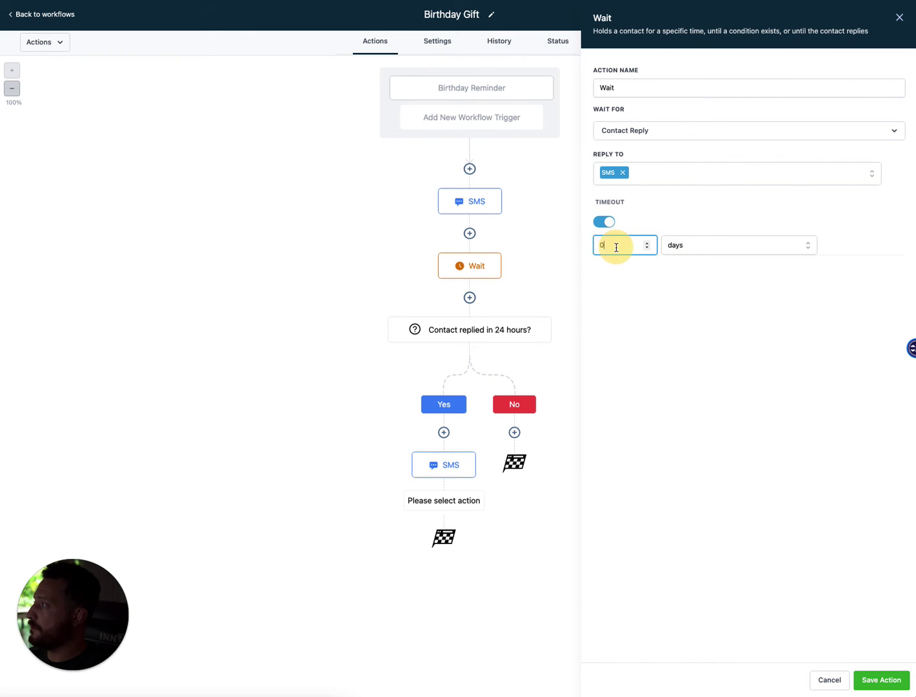
key(BackSpace)
text(1)
click(645, 455)
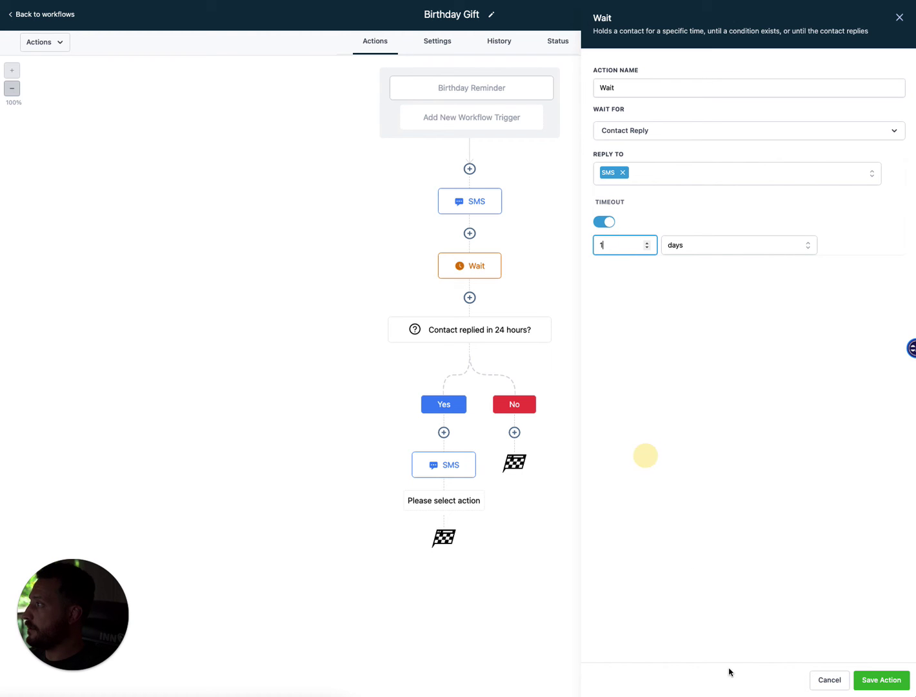
click(874, 682)
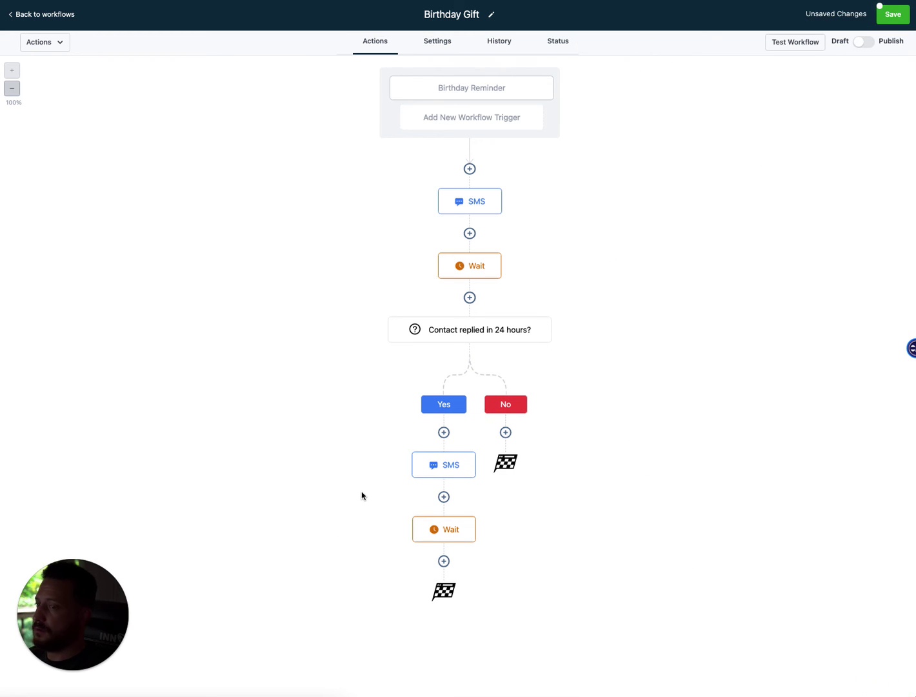
Add an If / Else action below the second Wait step in the Yes branch.
click(444, 561)
scroll(816, 565, down, 8)
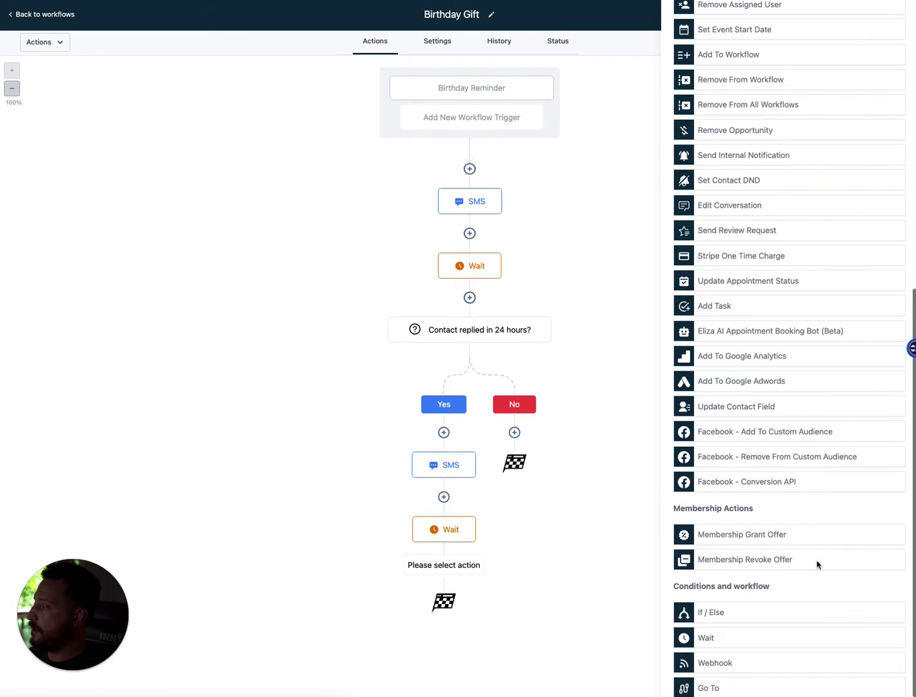
click(716, 613)
Set the new condition's segment to Contact replied with the value Yes.
click(665, 149)
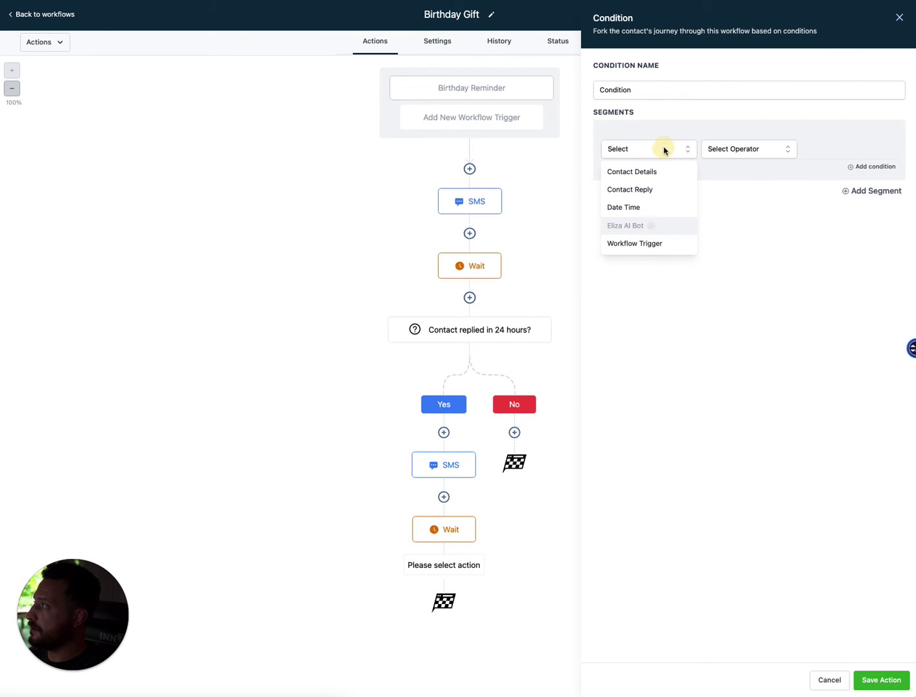
click(627, 173)
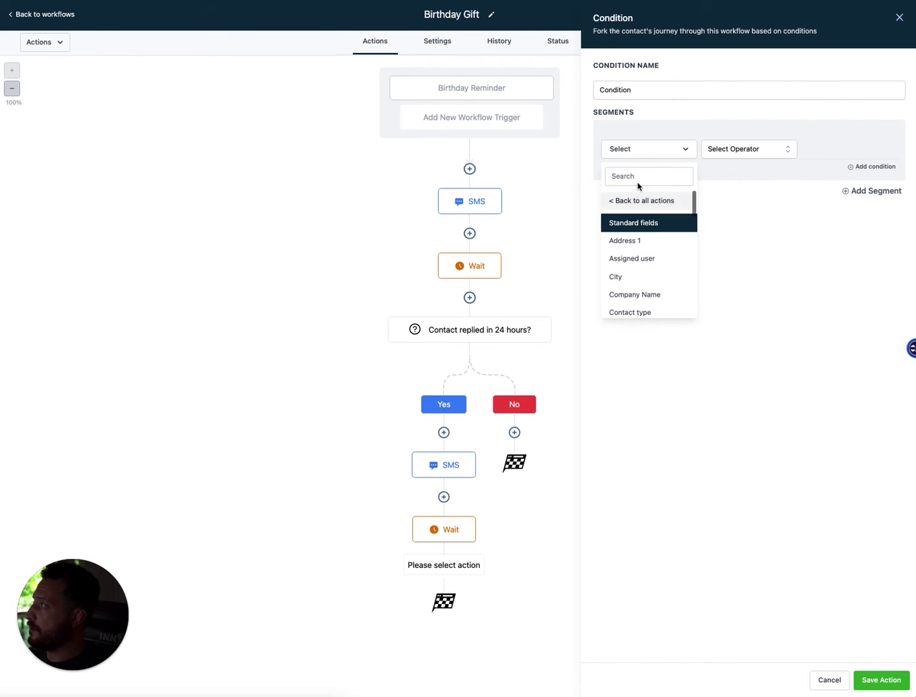
click(651, 204)
click(649, 152)
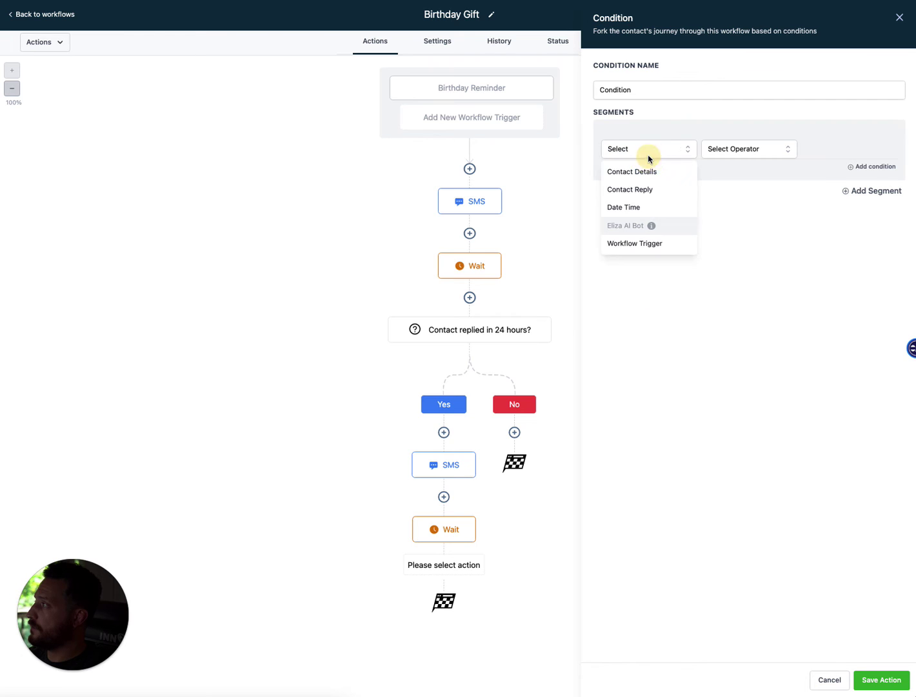
click(620, 191)
click(633, 189)
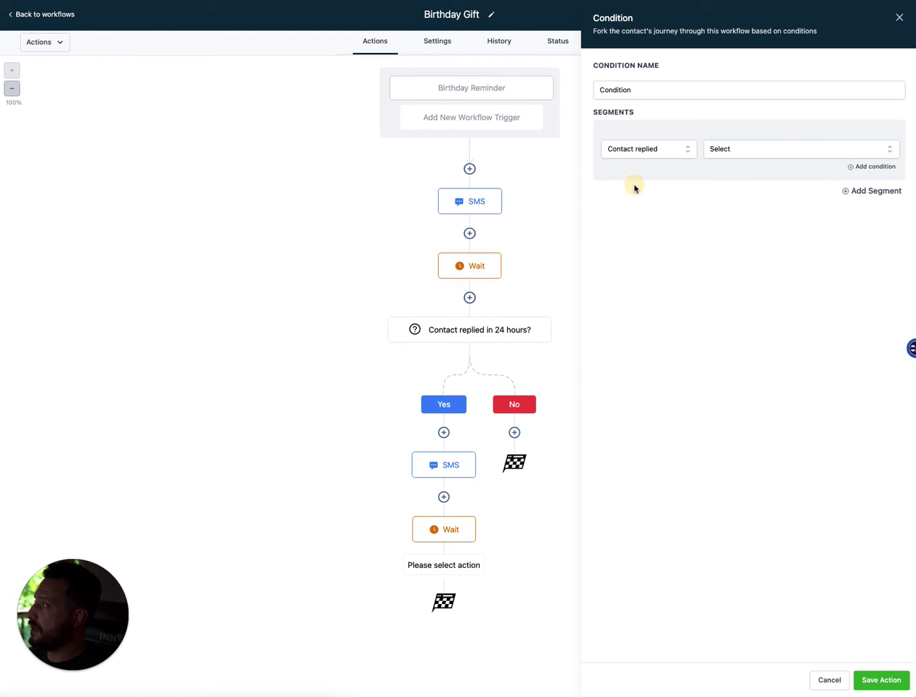
click(730, 152)
click(718, 214)
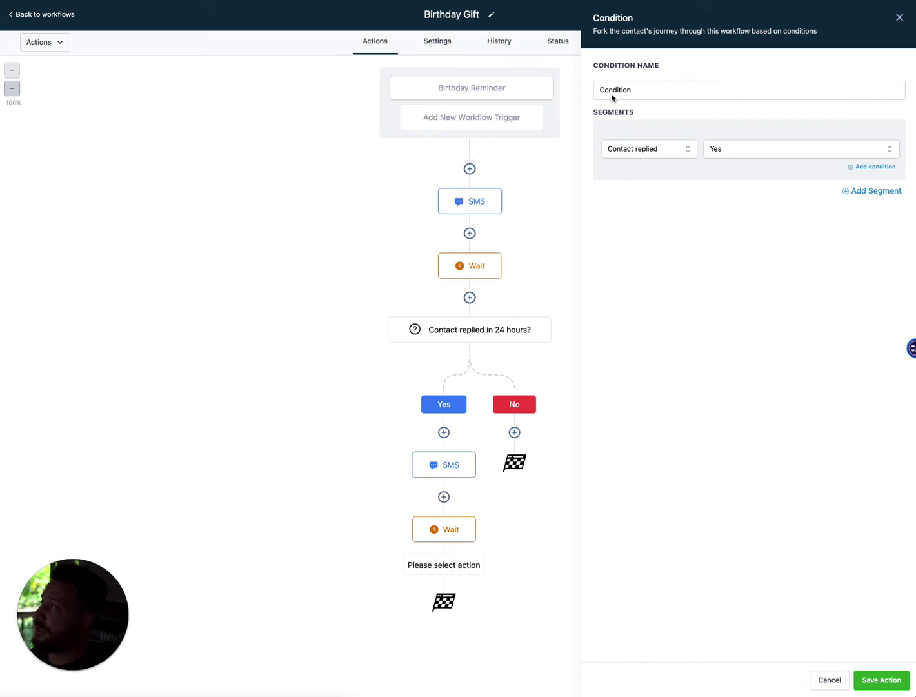
Set the new condition's segment to Intent type Is Positive/Yes and save the action.
click(666, 155)
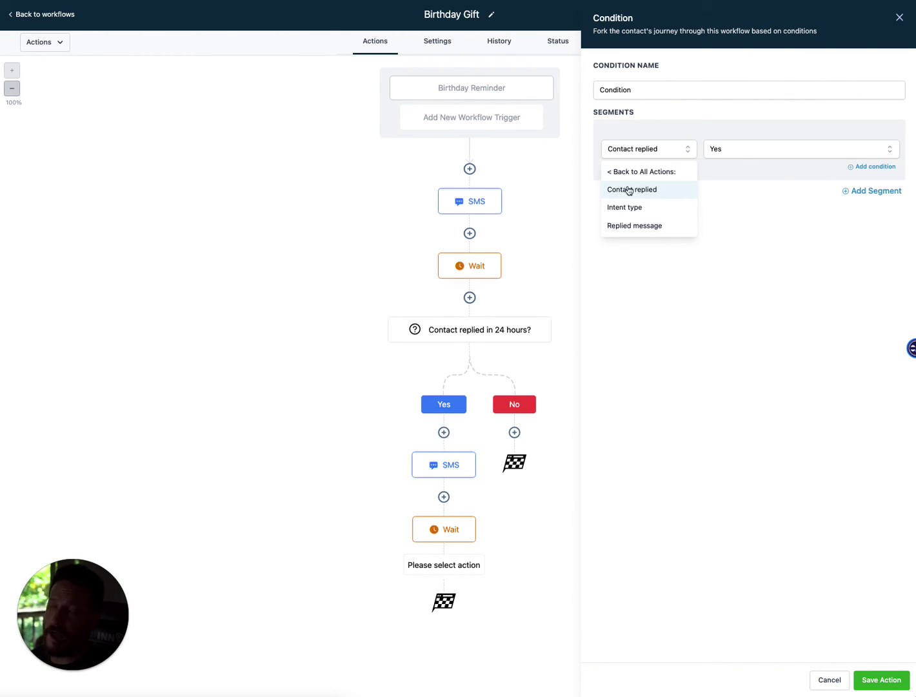
click(619, 208)
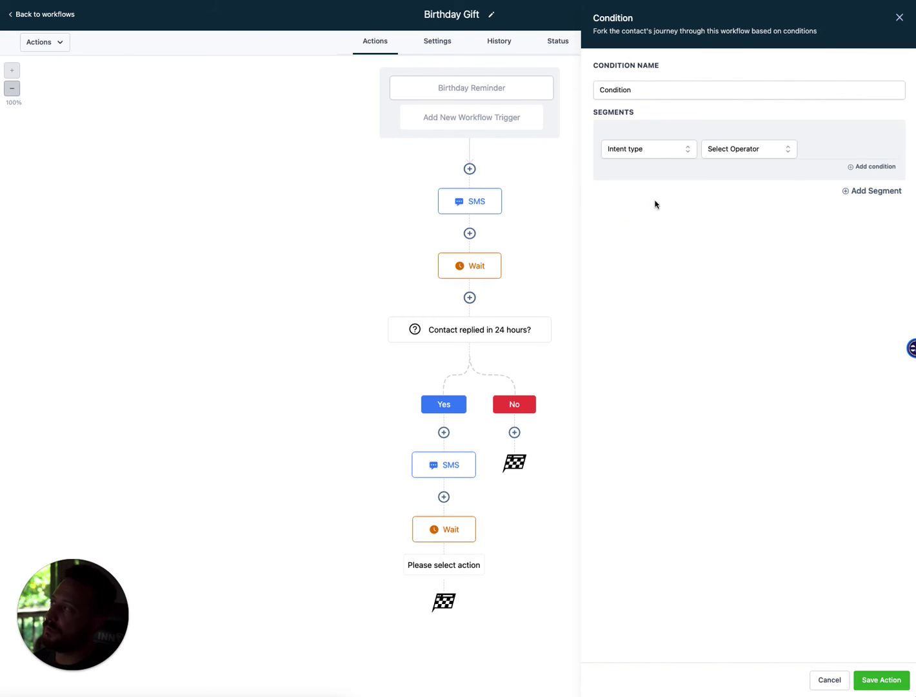
click(729, 151)
click(726, 171)
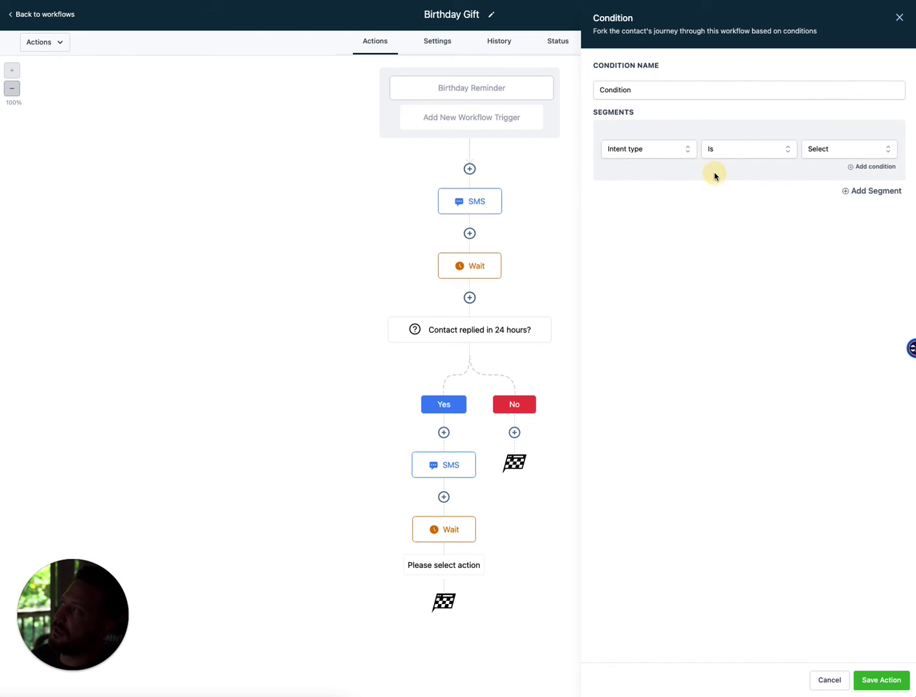
click(840, 153)
click(817, 215)
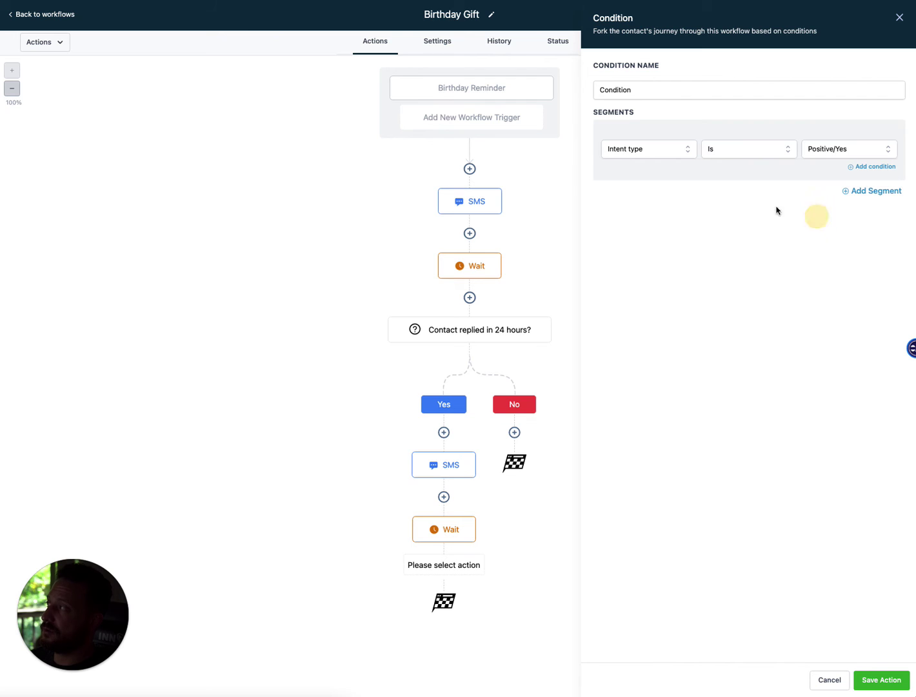
click(893, 686)
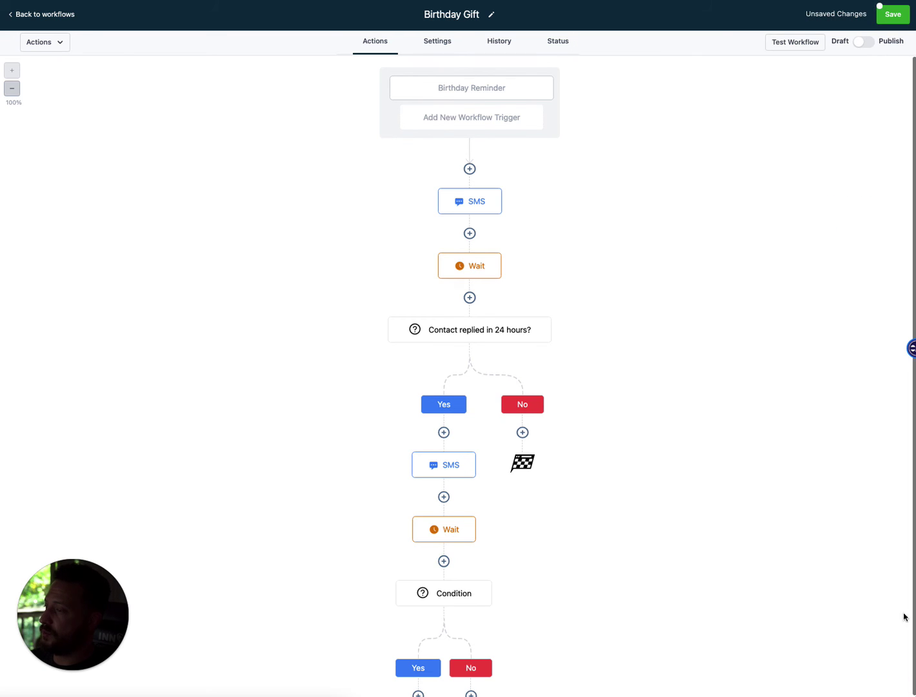
Rename the second condition "Is the contact interested in the offer?" and save it.
scroll(675, 595, down, 2)
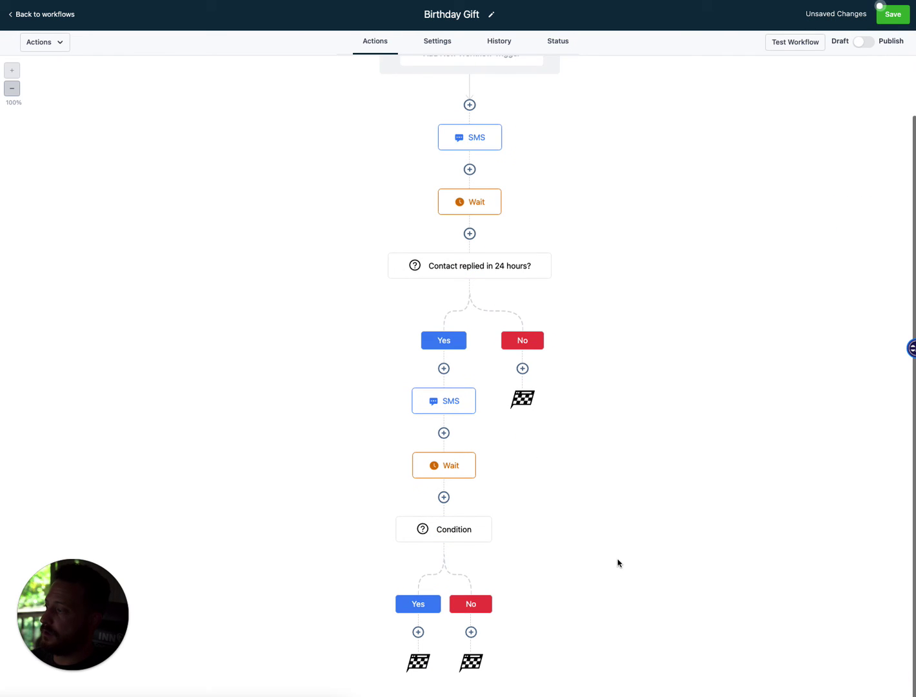
click(444, 530)
double_click(666, 88)
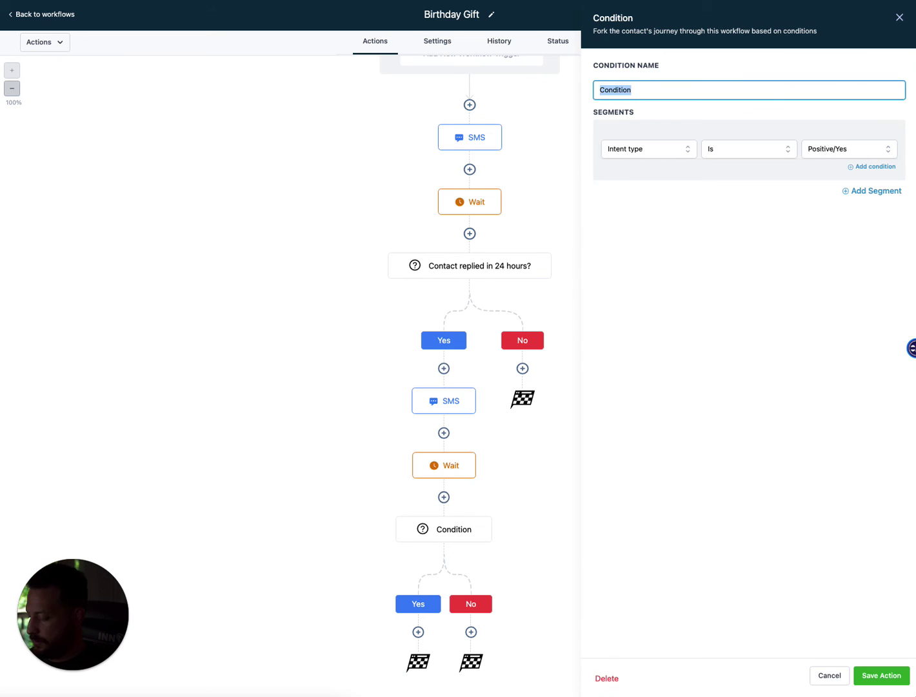
key(BackSpace)
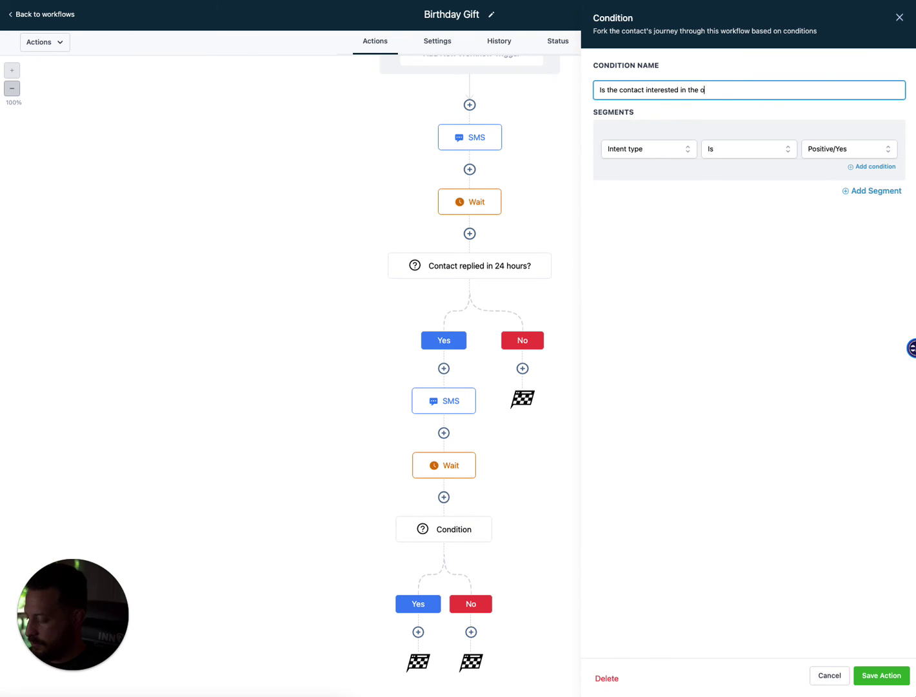
click(884, 679)
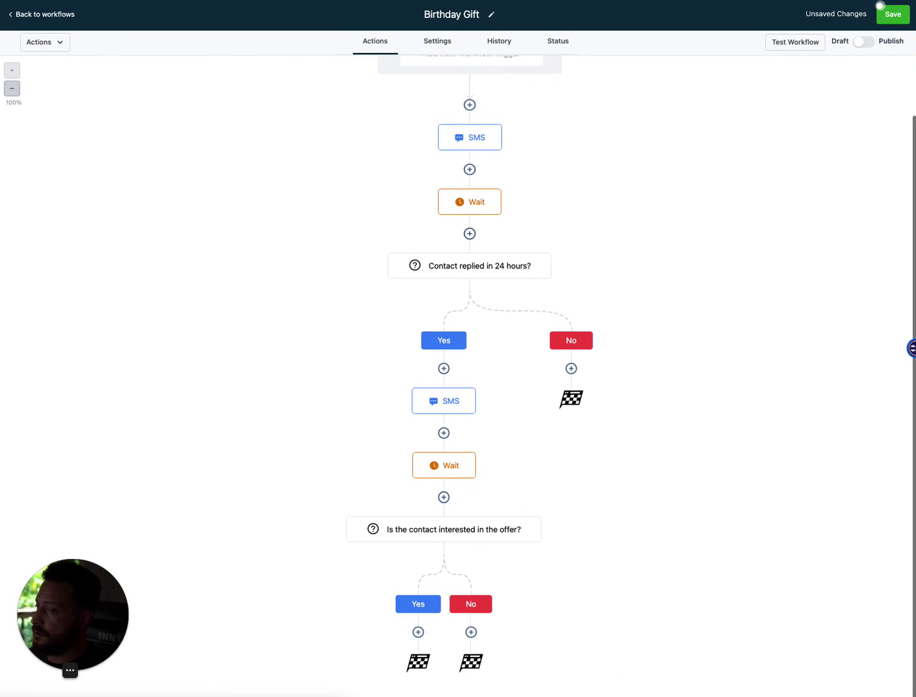
Add a Send SMS action to the offer condition's Yes branch reading "Great! Here's your gift:" and save it.
click(418, 632)
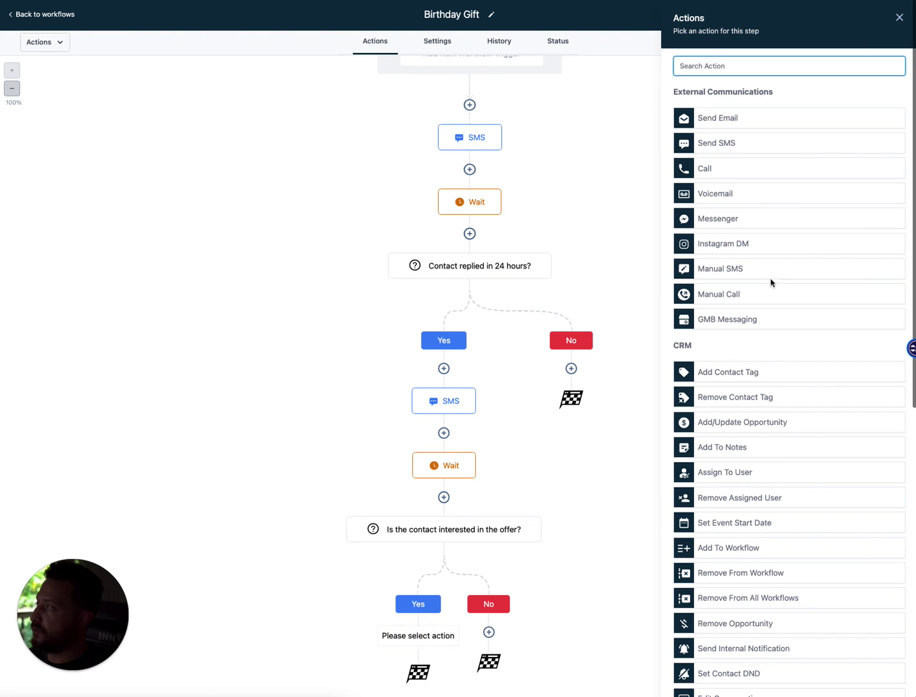
click(721, 154)
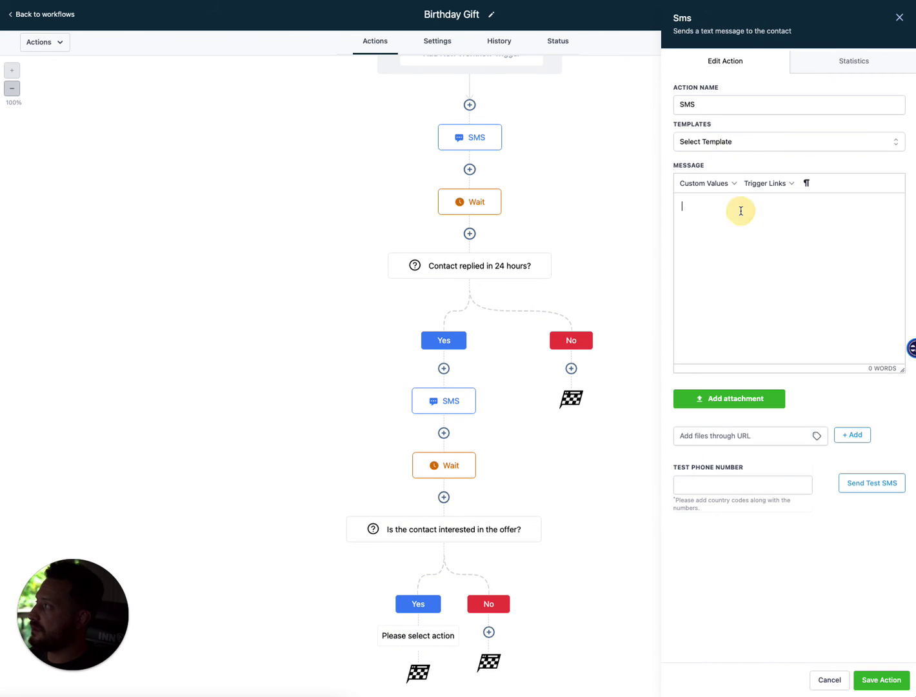
text(Grewat! Here's your gift:)
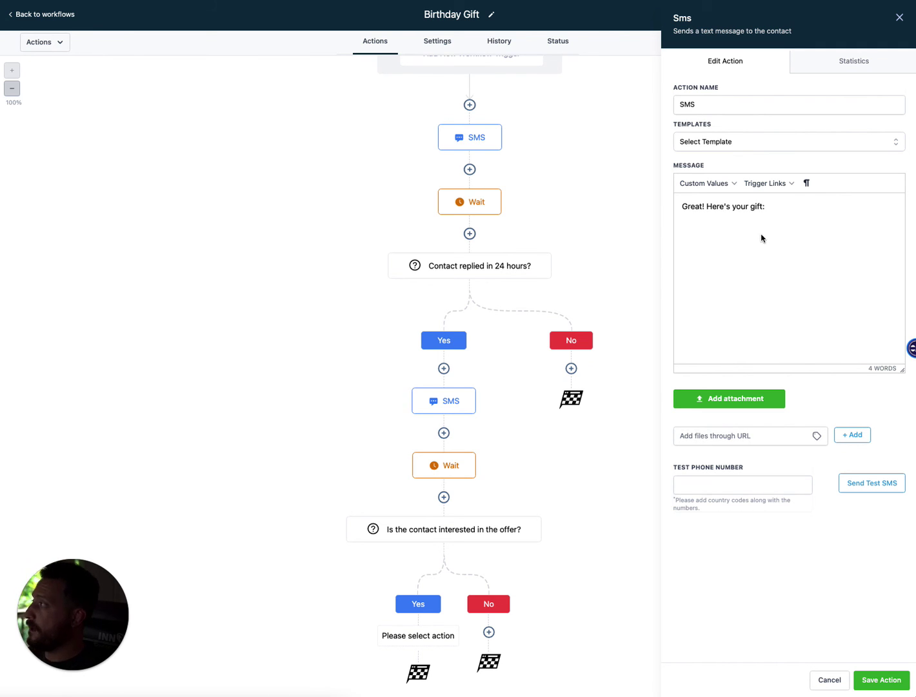
click(768, 183)
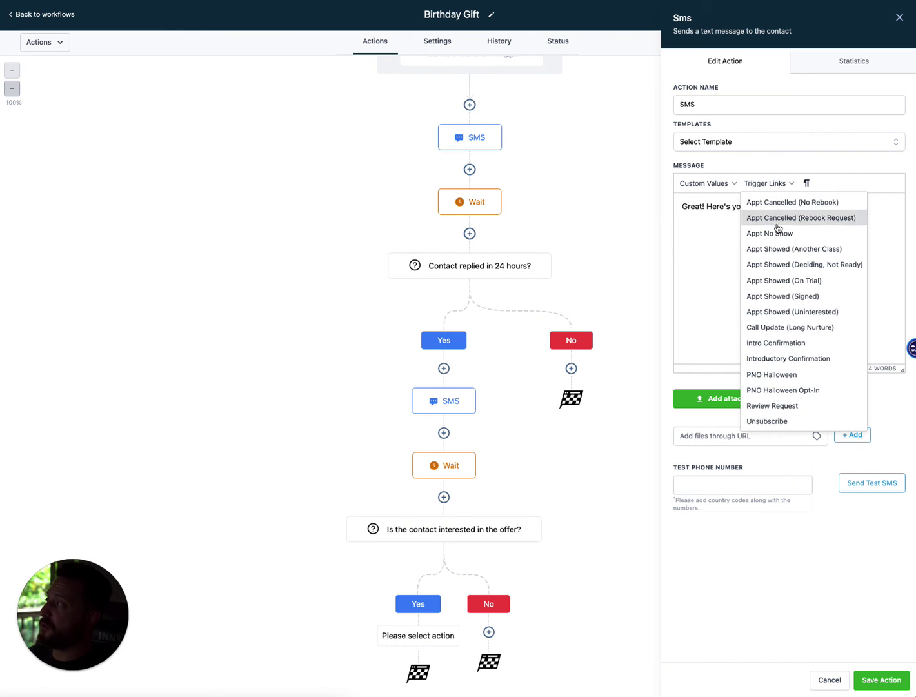
click(714, 216)
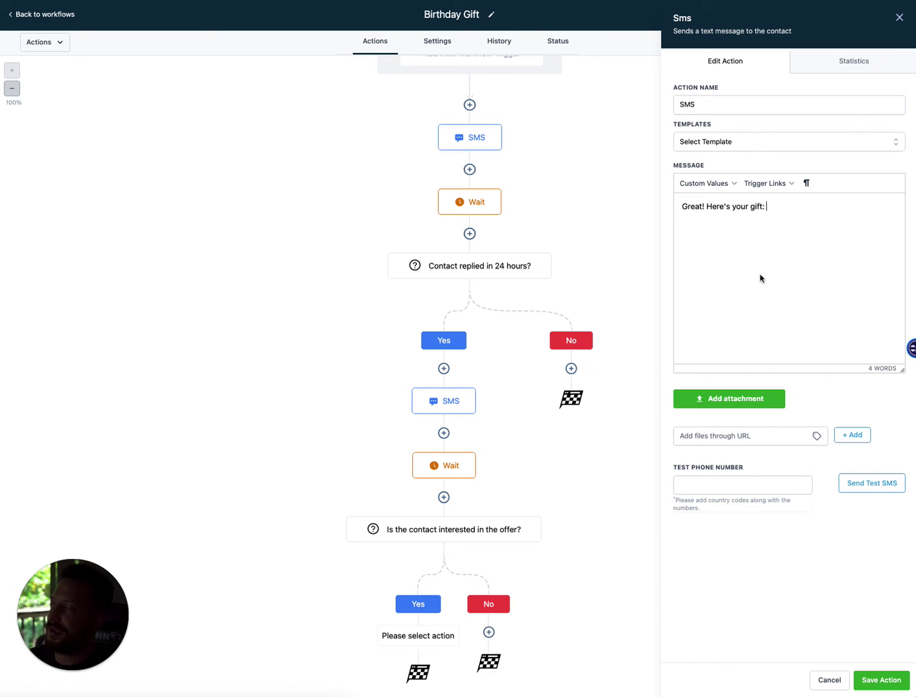
click(865, 677)
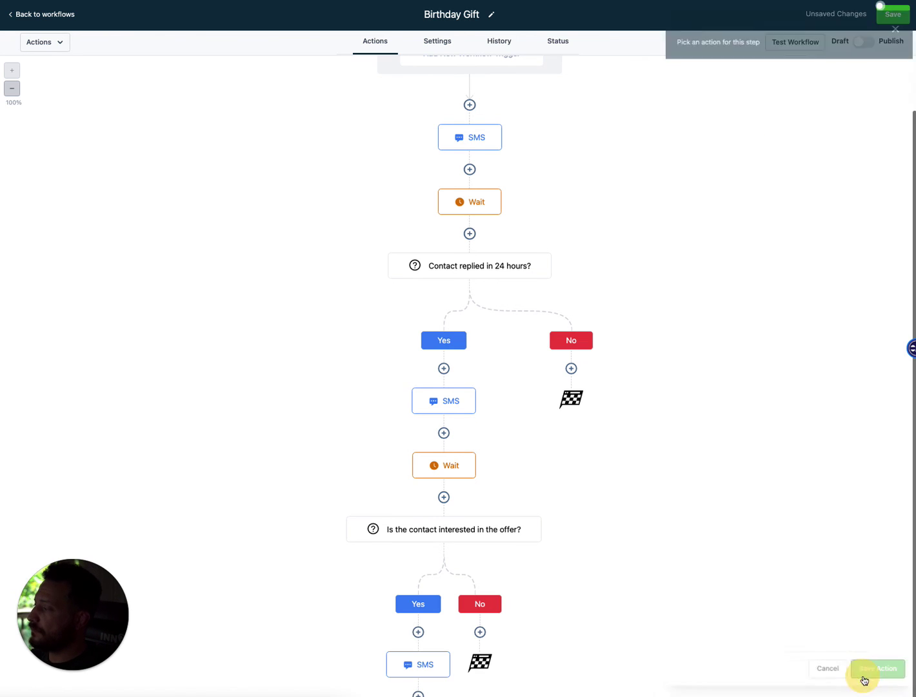
Rename the gift SMS action "Positive message" and save it.
click(399, 658)
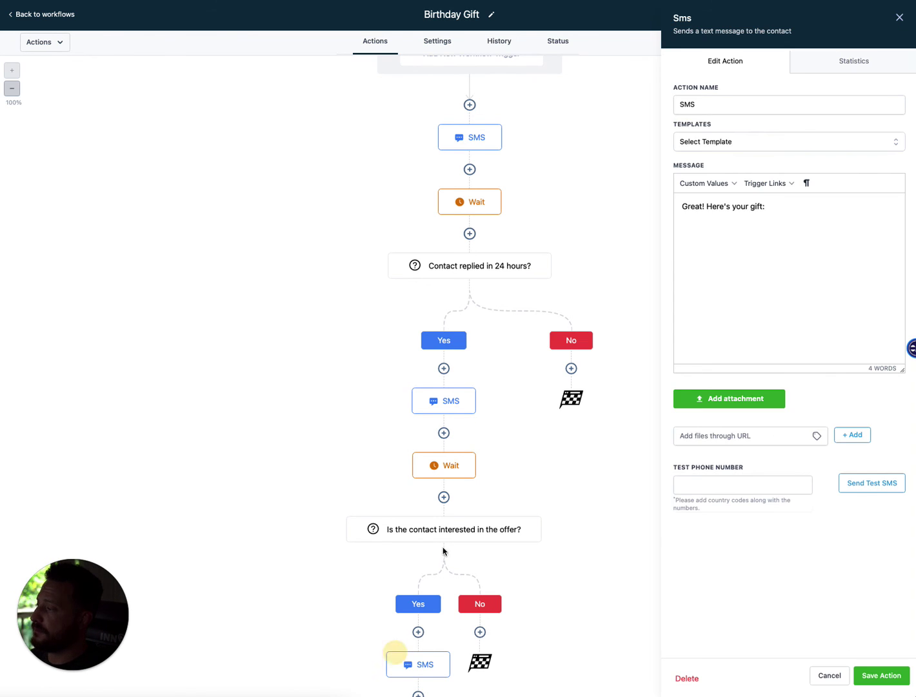
double_click(715, 107)
text(Positive message)
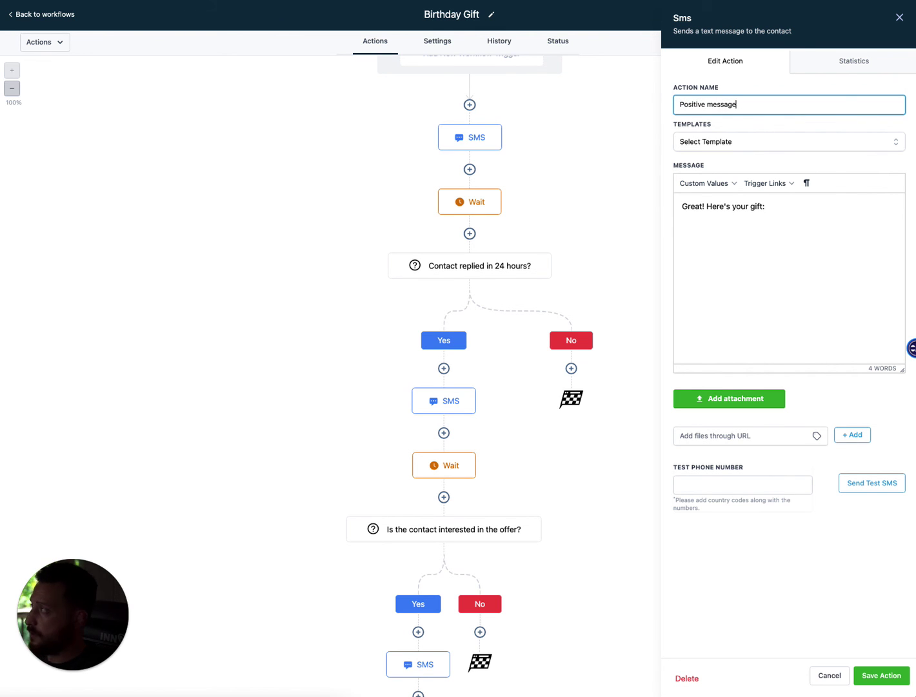
click(878, 675)
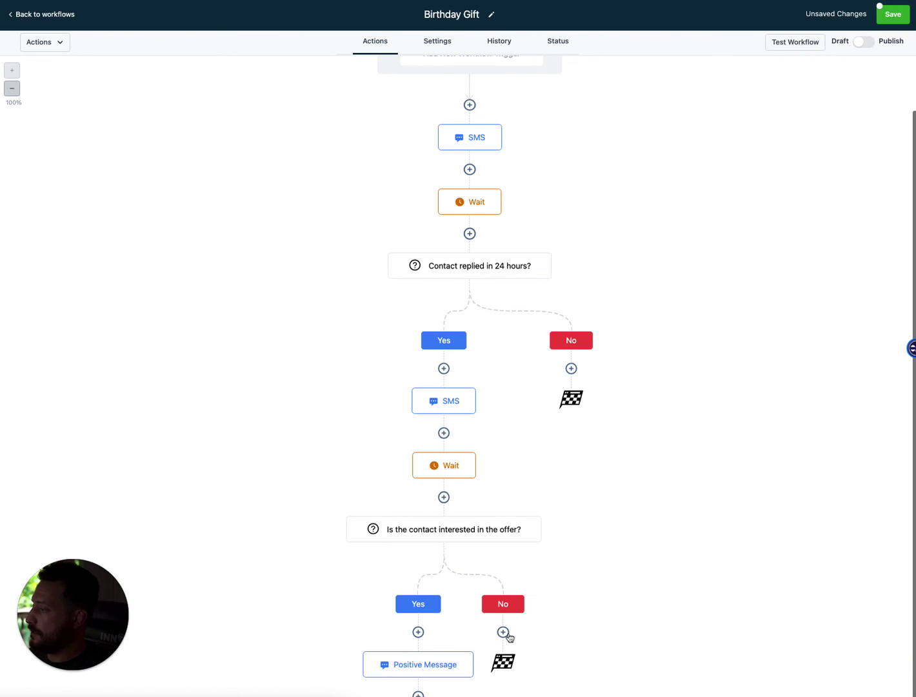
Add a Send SMS action to the offer condition's No branch reading "No problem! hope you have a wonderful day :)" and save it.
click(504, 632)
click(714, 143)
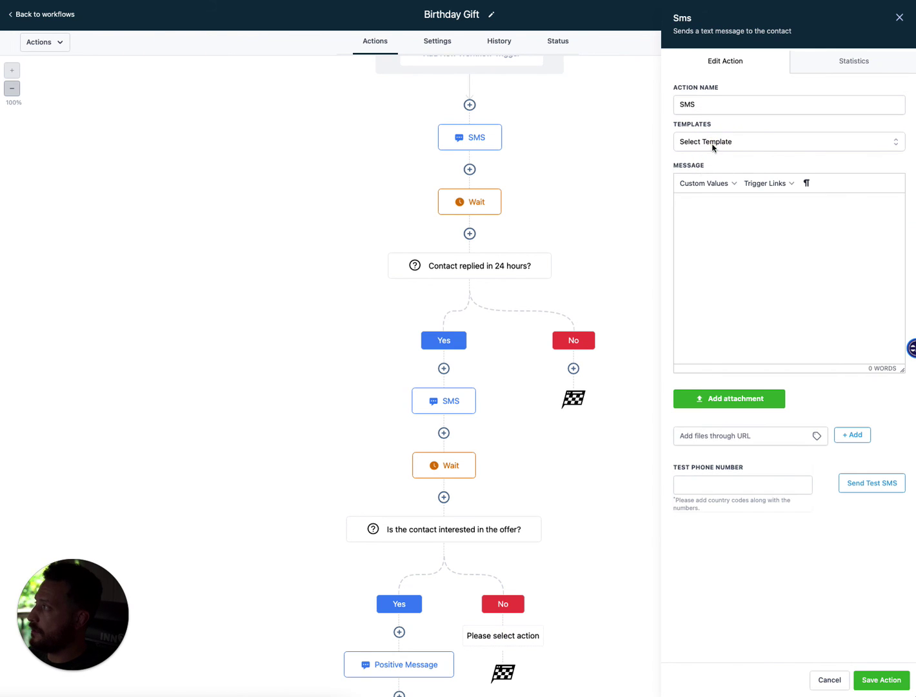
click(704, 215)
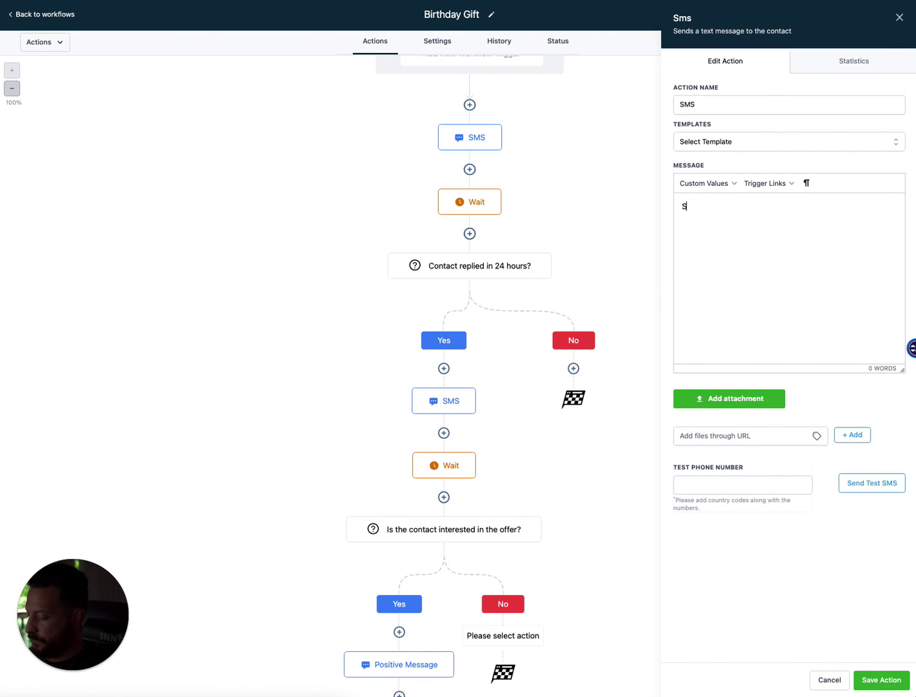
text(No p)
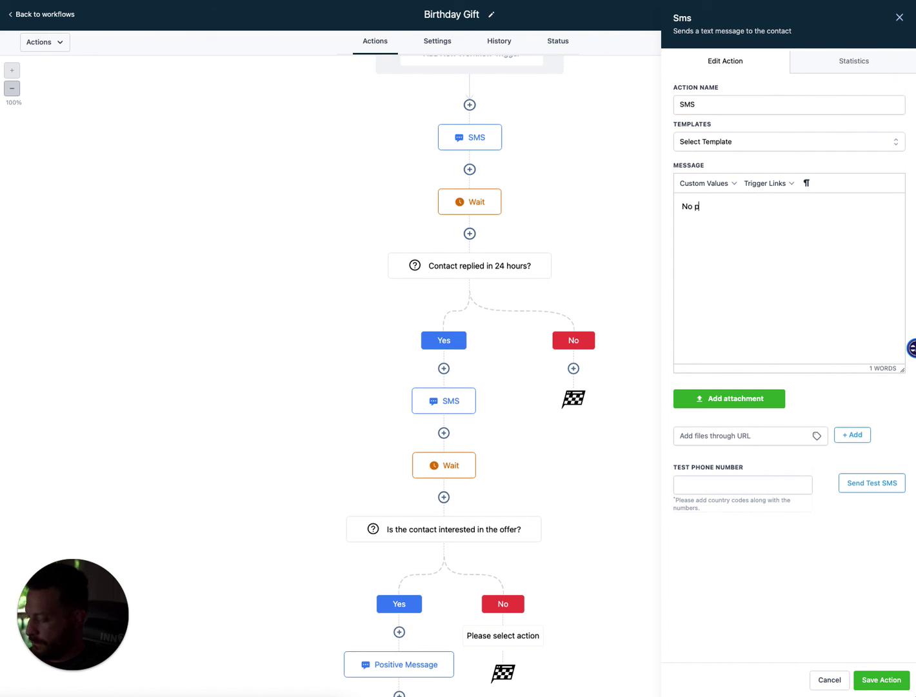
text(roblem! hope you have a wonder)
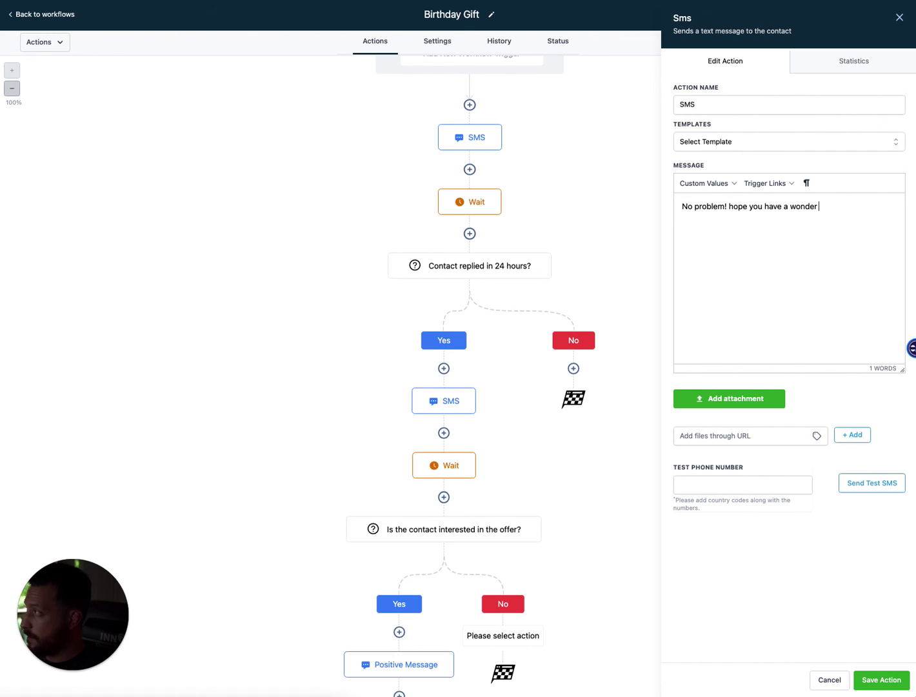
text(ful day :))
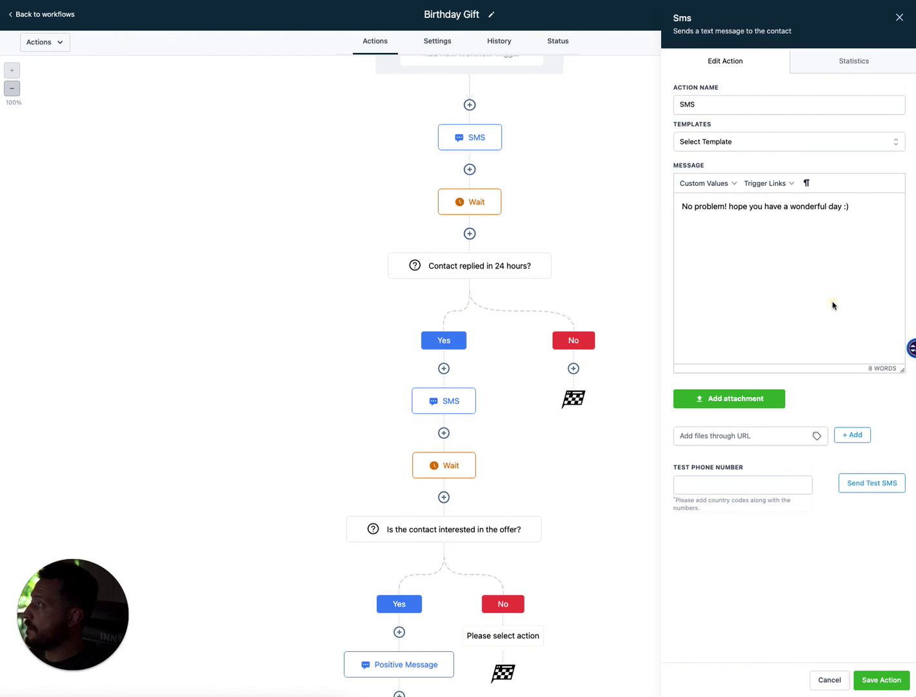
click(870, 679)
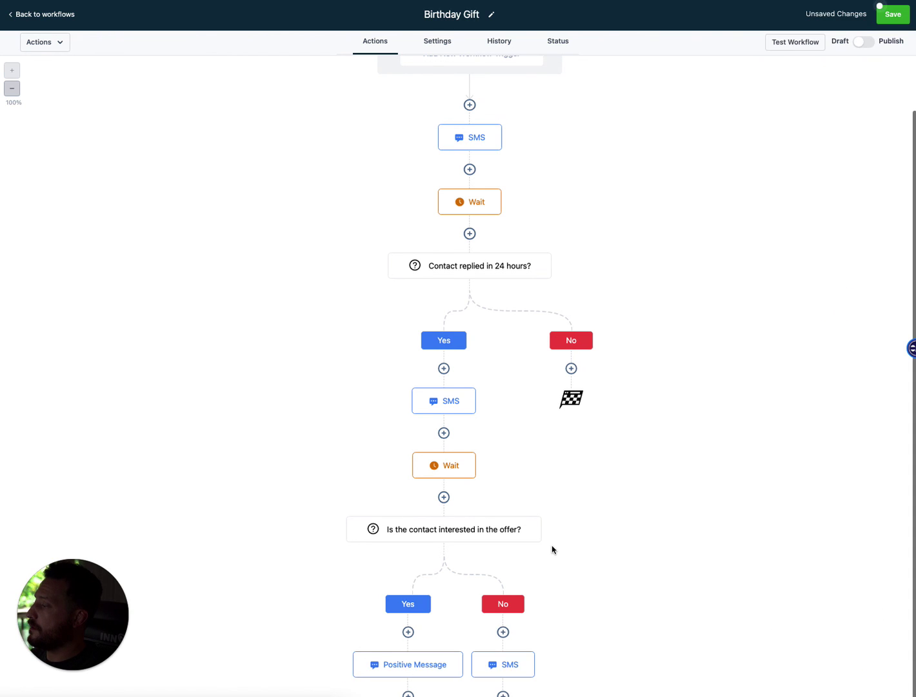
Examine the filter fields available for the Birthday Reminder trigger, then discard the empty filter and close the trigger.
scroll(552, 549, down, 1)
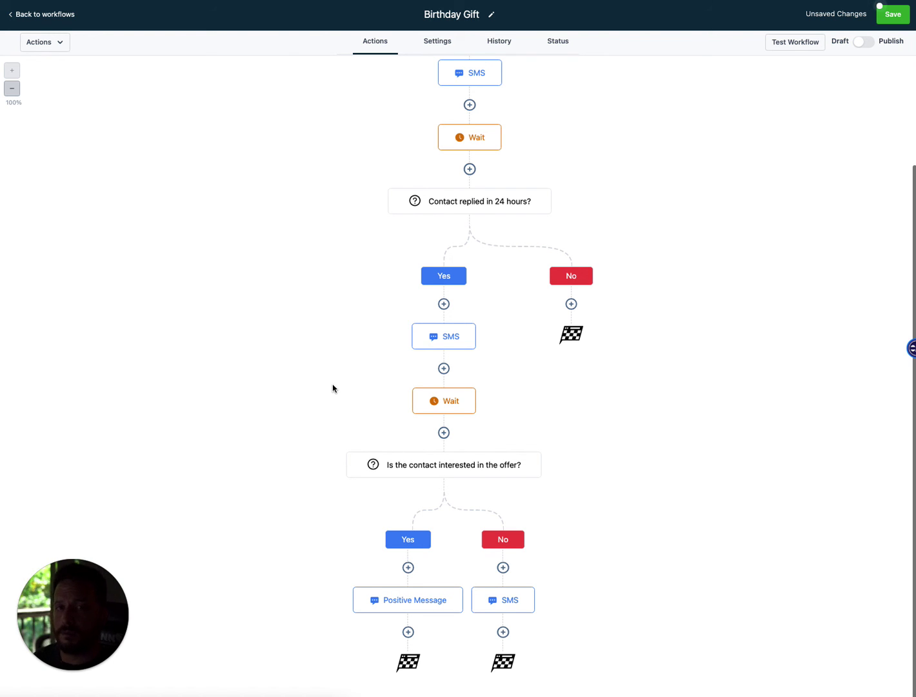
scroll(335, 361, up, 4)
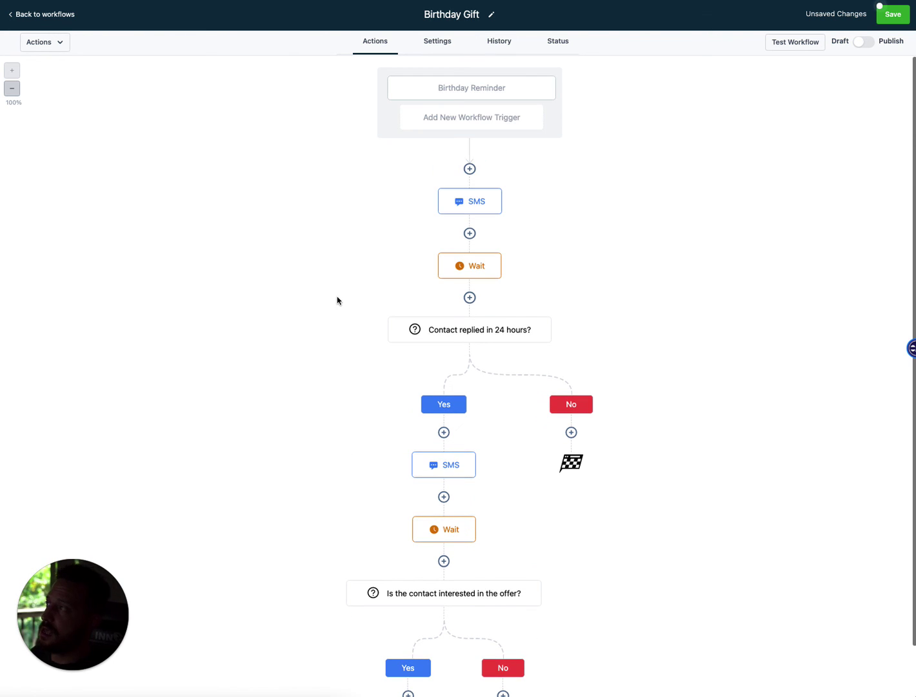
click(447, 91)
click(607, 215)
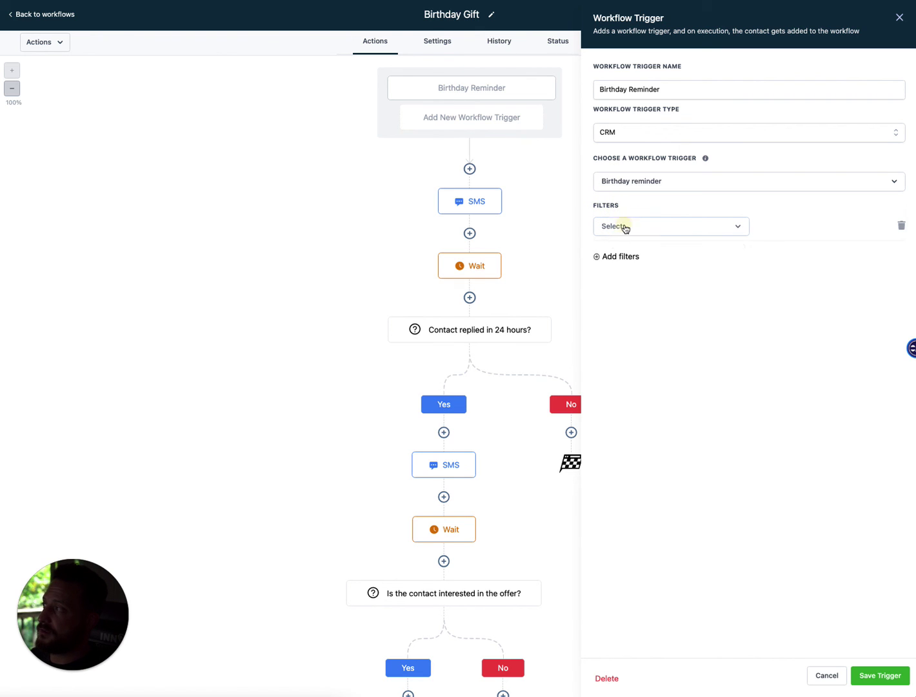
click(625, 227)
click(808, 262)
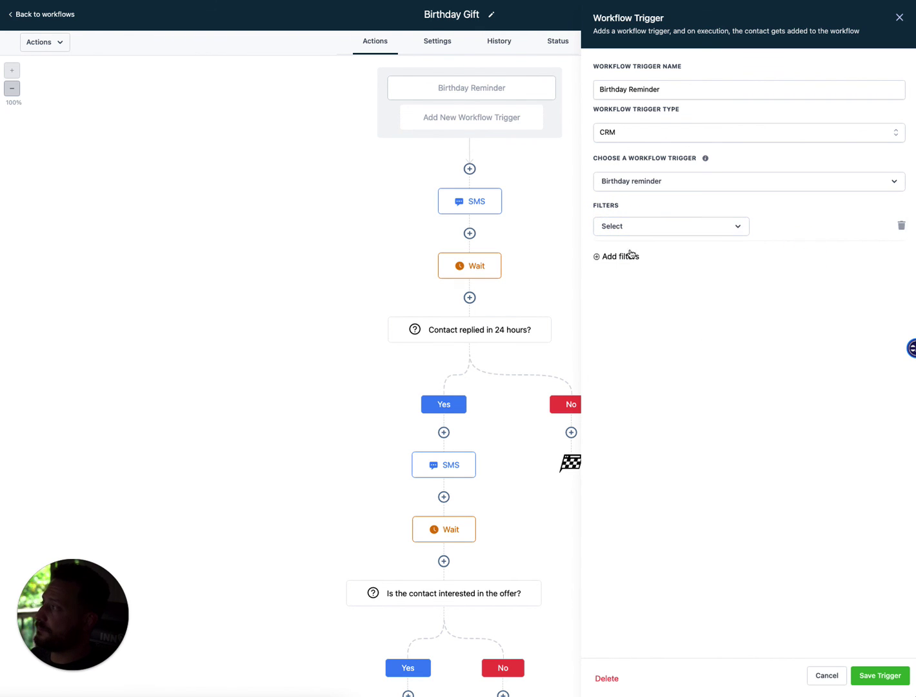
click(628, 248)
click(645, 226)
scroll(636, 329, down, 6)
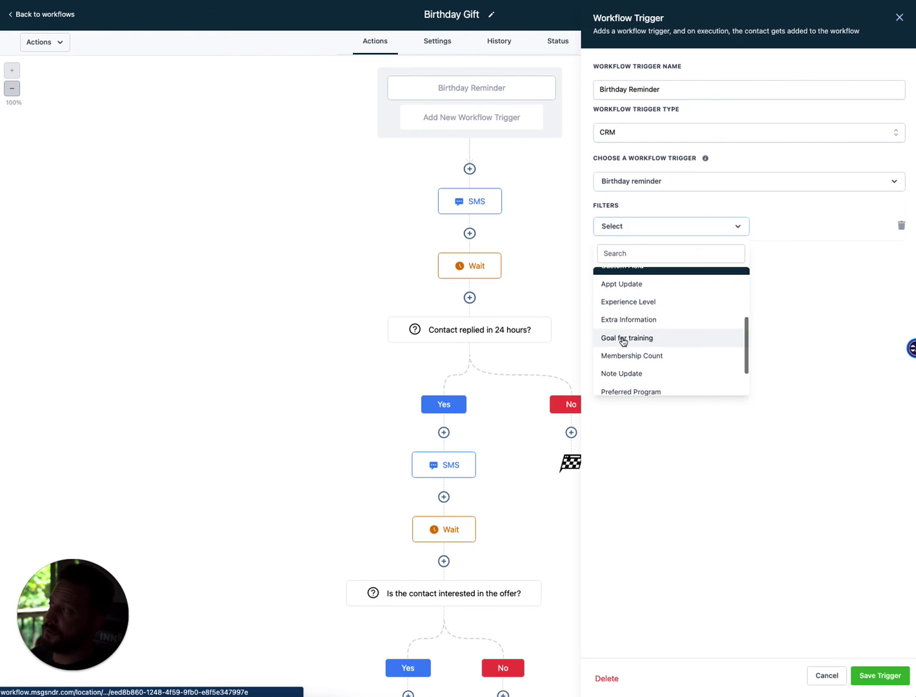
scroll(623, 342, up, 3)
click(784, 249)
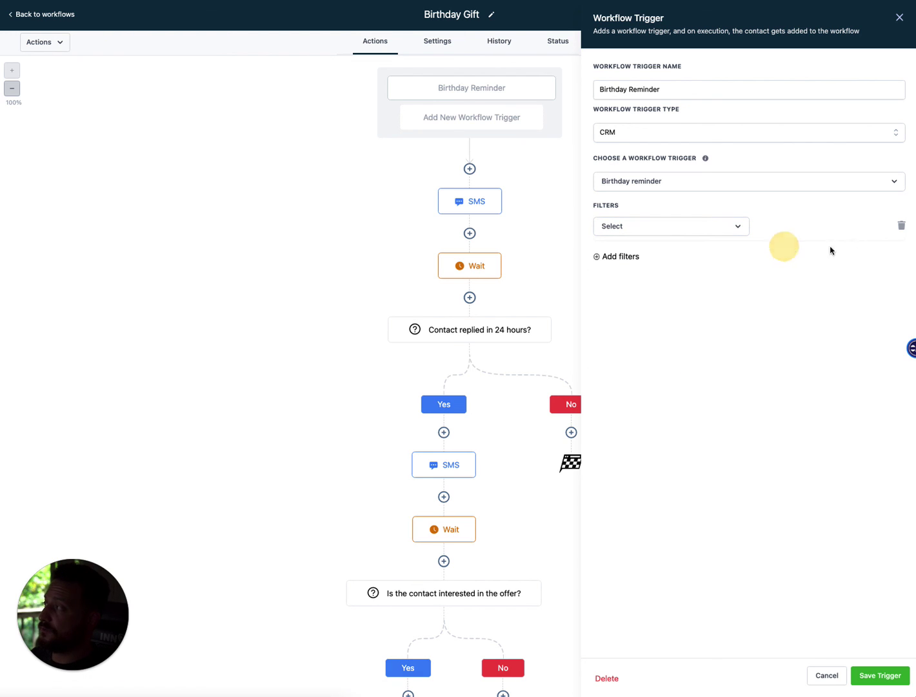
click(901, 227)
click(899, 19)
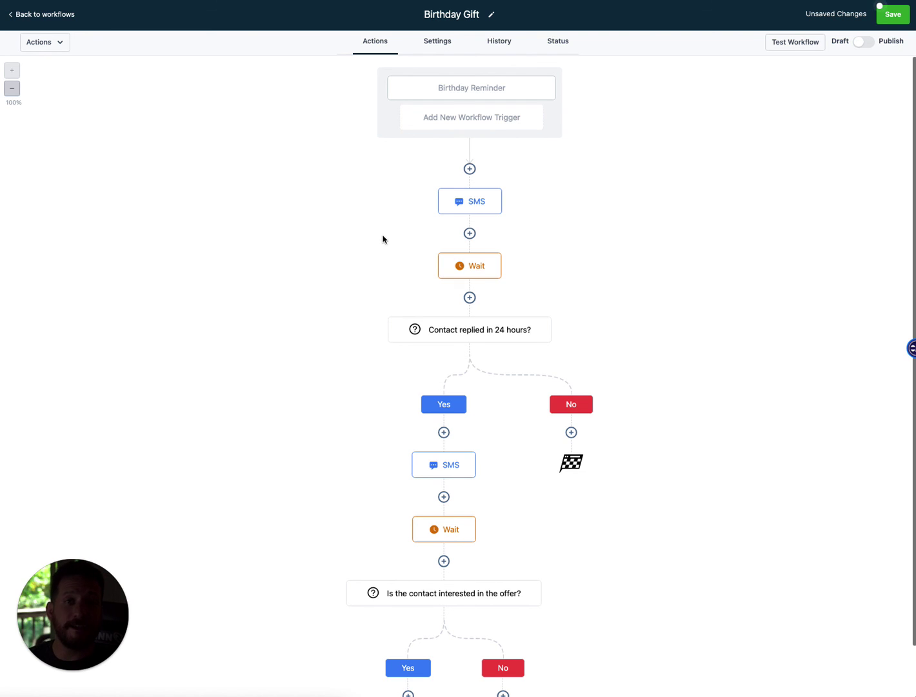
Add a condition action between the Birthday Reminder trigger and the first SMS.
click(470, 170)
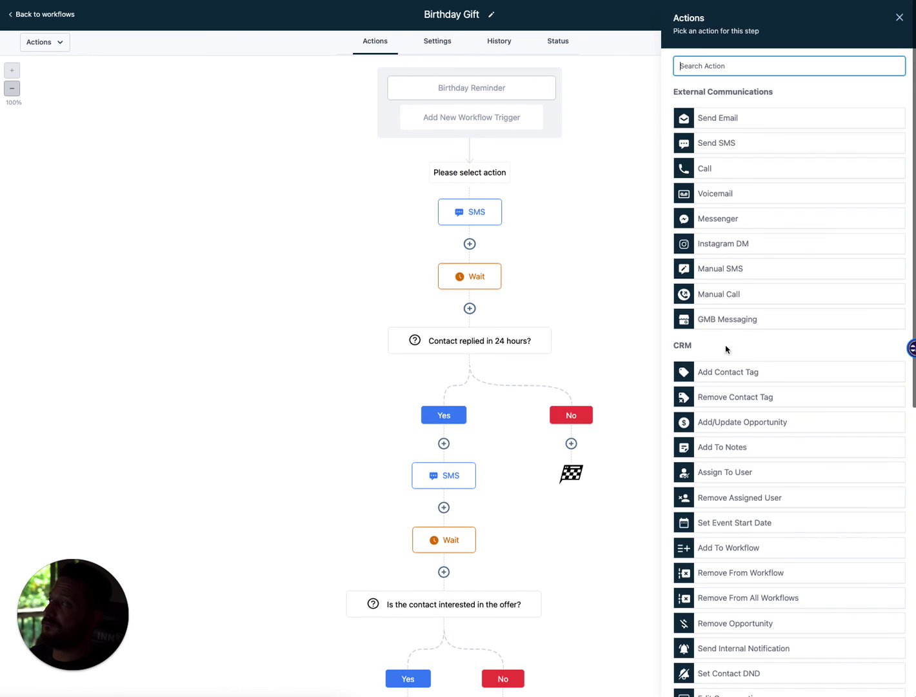
scroll(742, 358, down, 10)
click(709, 620)
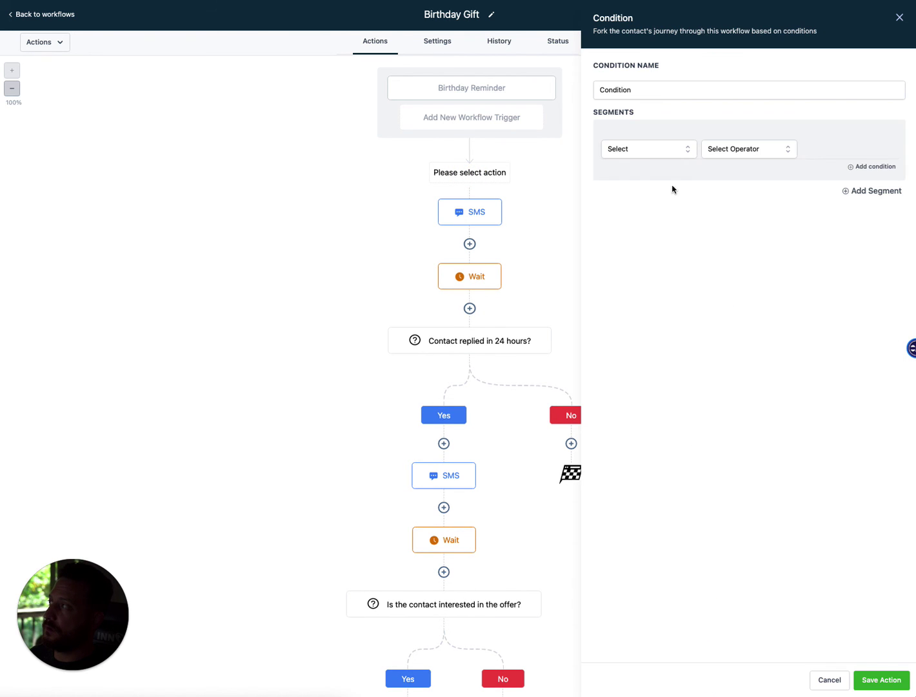
Set the new condition's segment to Tags Includes adult and save the action.
click(669, 148)
click(624, 171)
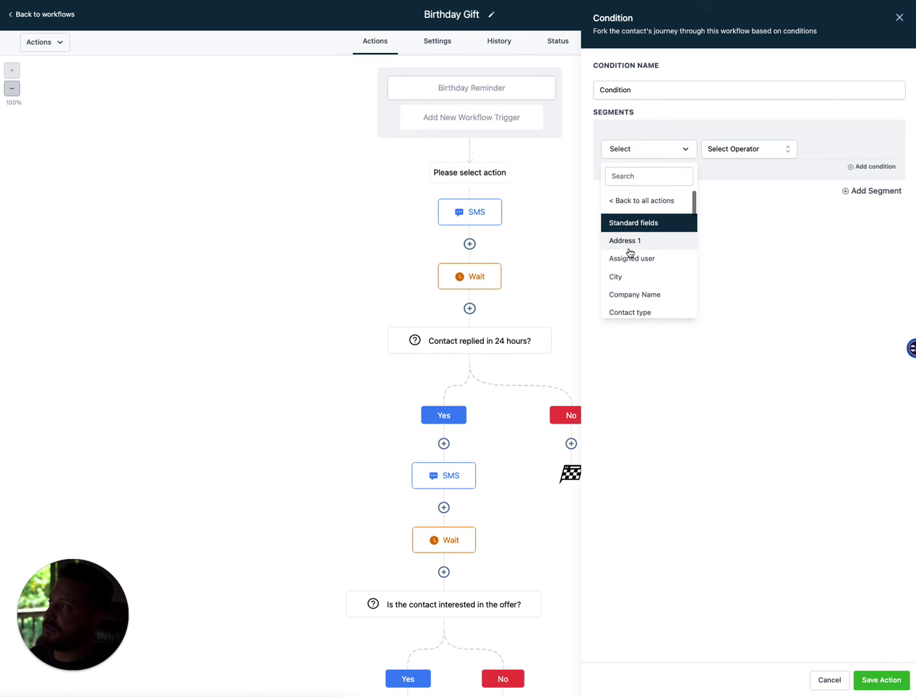
scroll(630, 253, down, 5)
scroll(631, 254, down, 2)
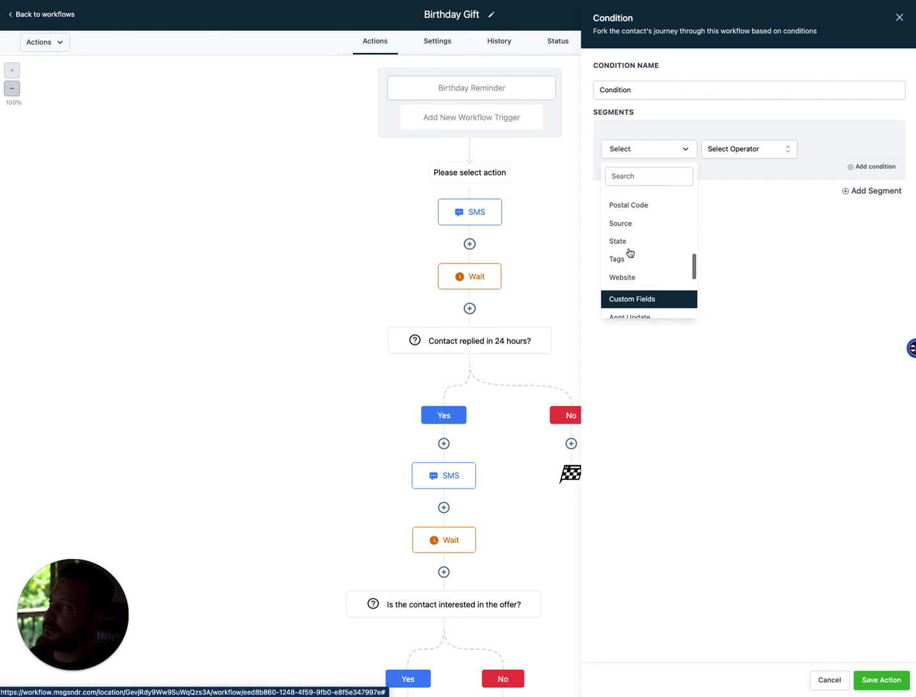
click(625, 259)
click(757, 149)
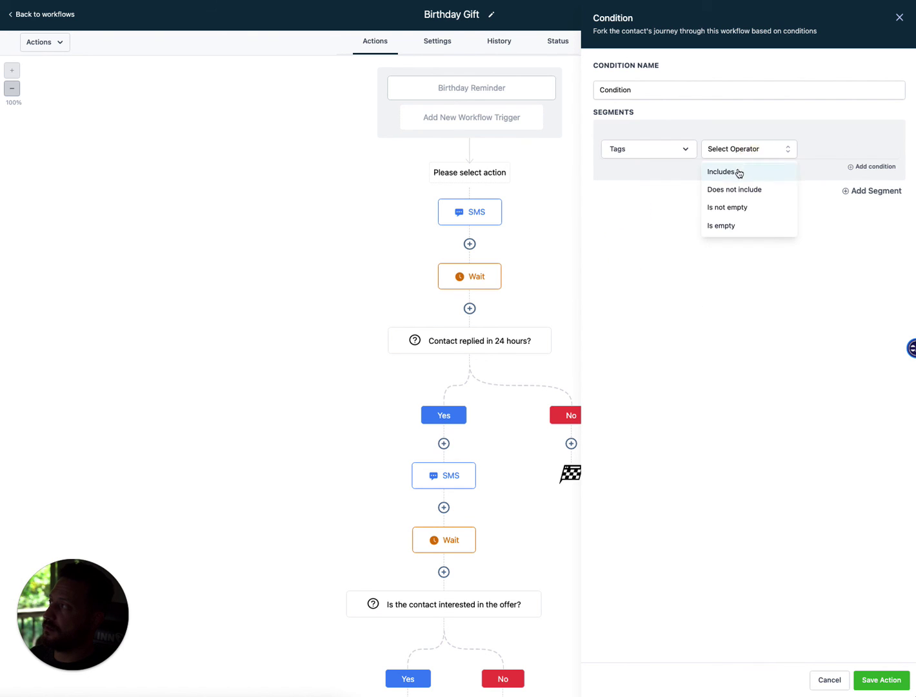
click(740, 172)
click(839, 151)
click(815, 197)
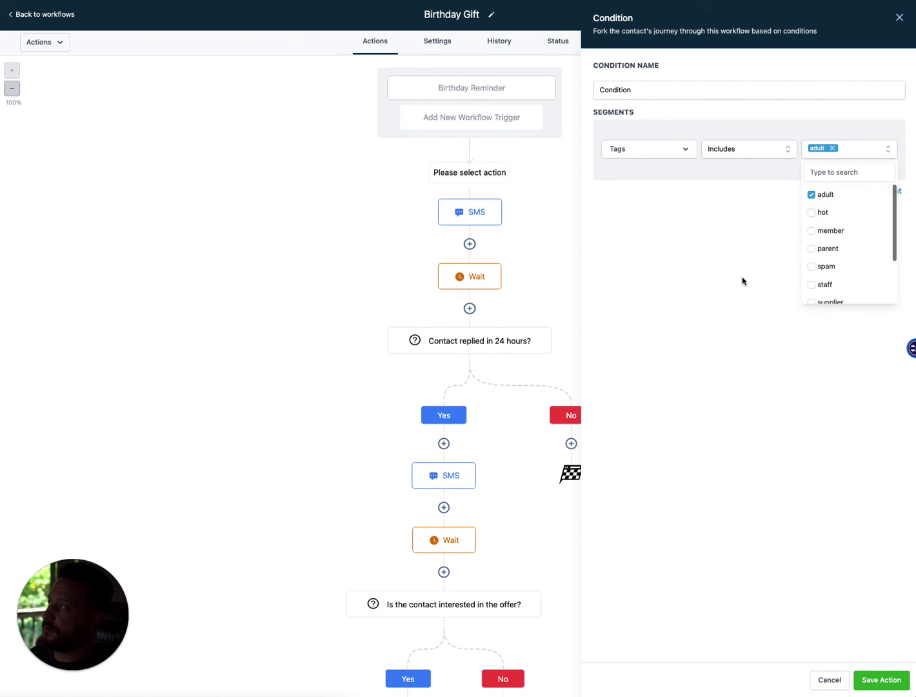
click(728, 294)
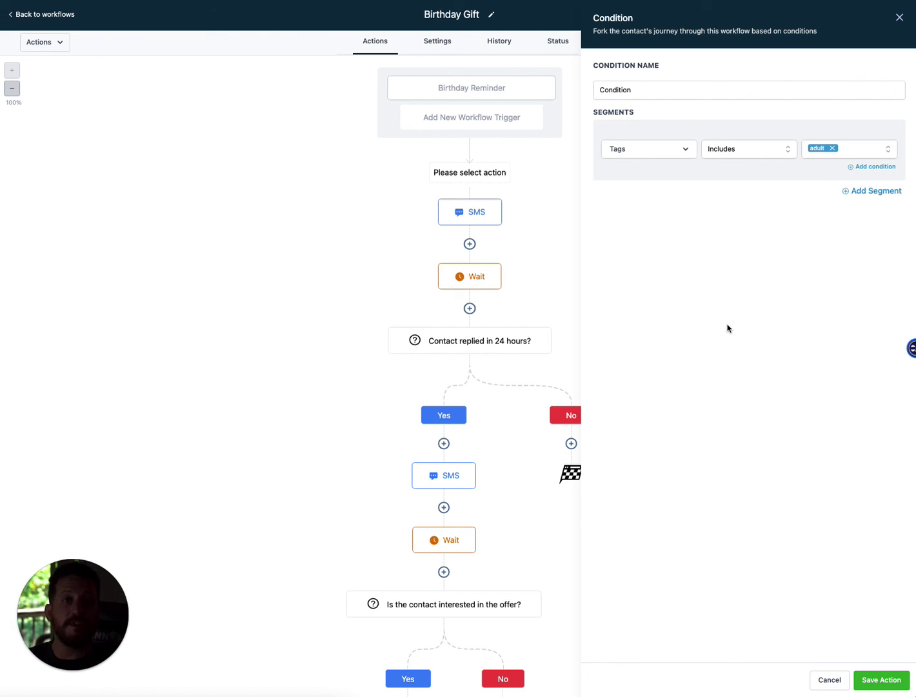
click(882, 682)
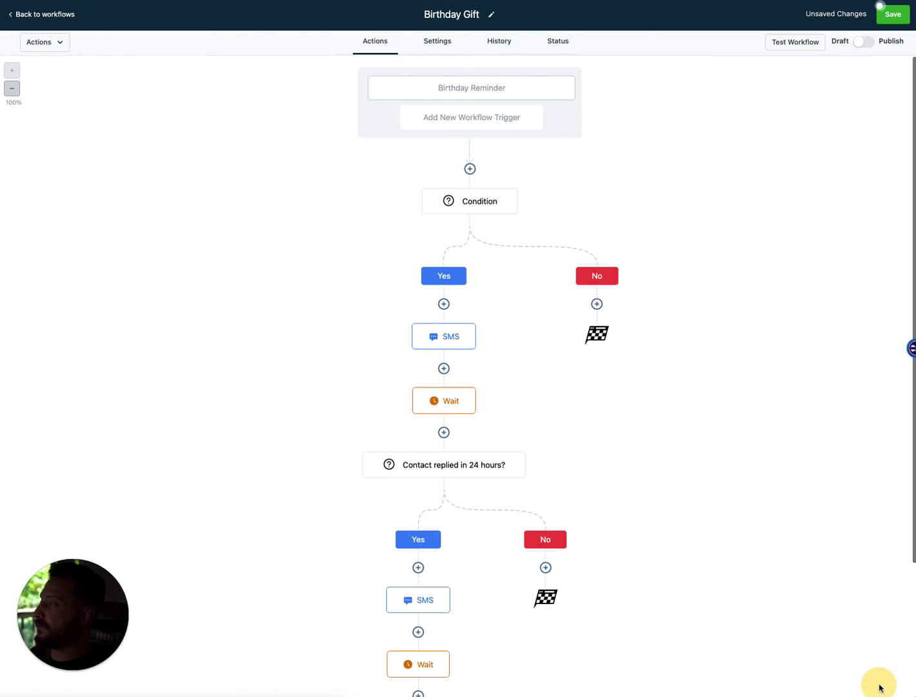